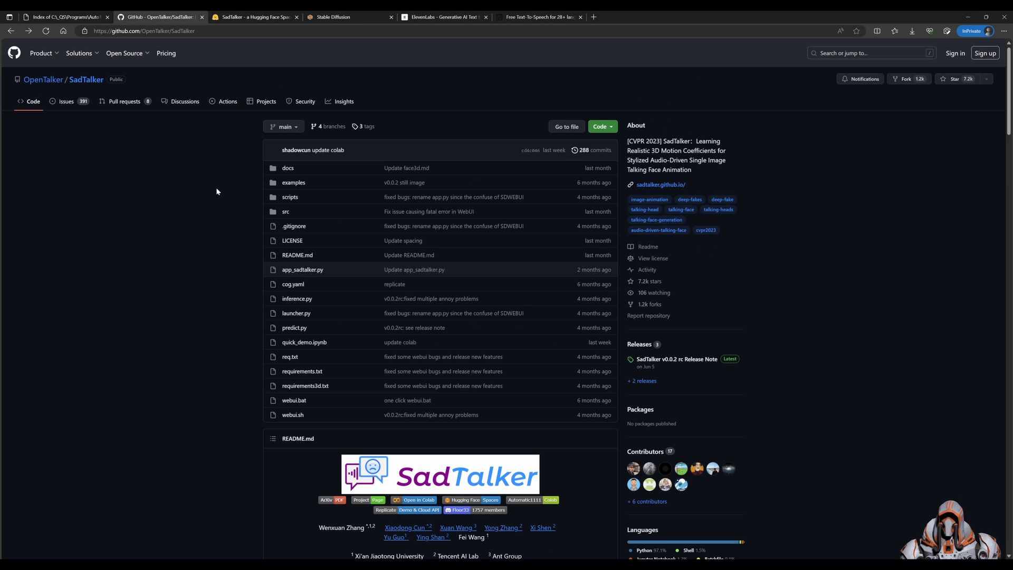
In the Stable Diffusion web UI, load the available extensions, stop hiding installed ones, and search the list for "SadT".
click(259, 17)
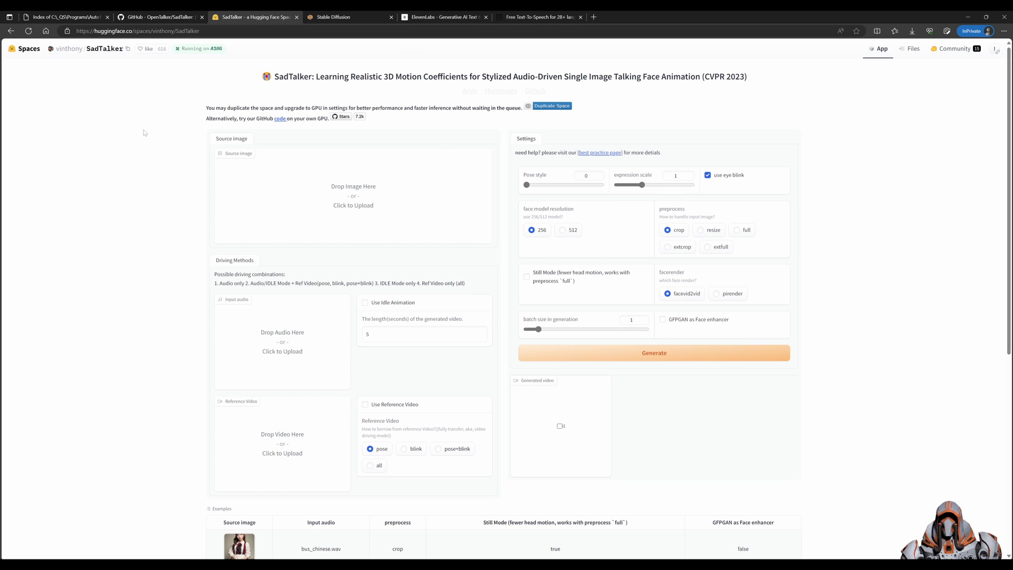
click(339, 18)
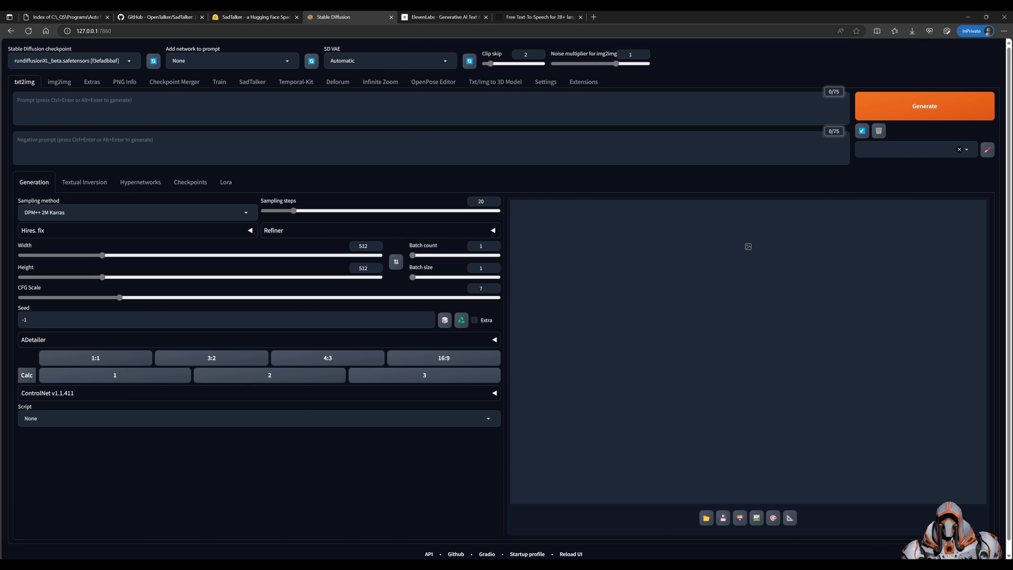
click(584, 86)
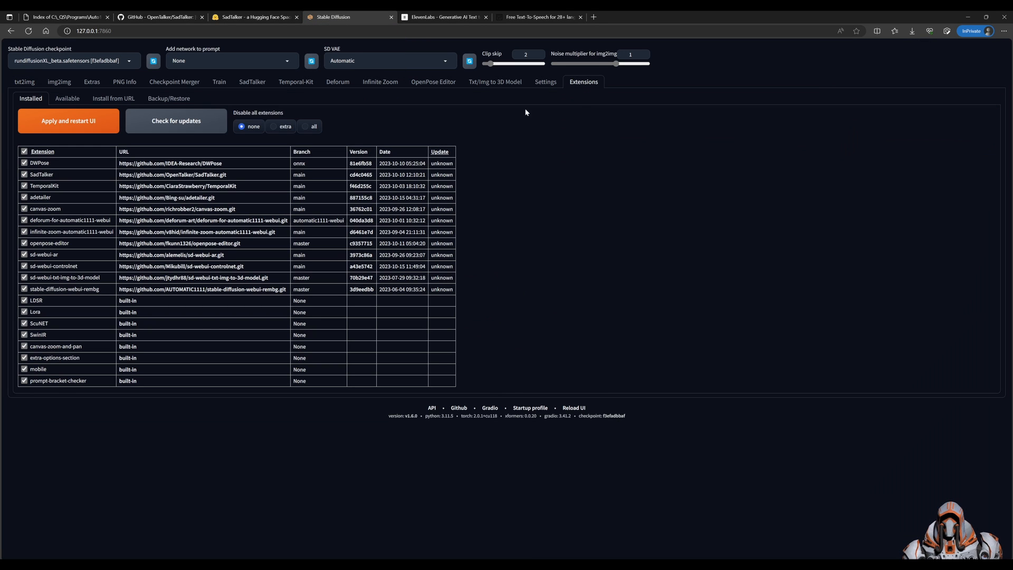
click(67, 99)
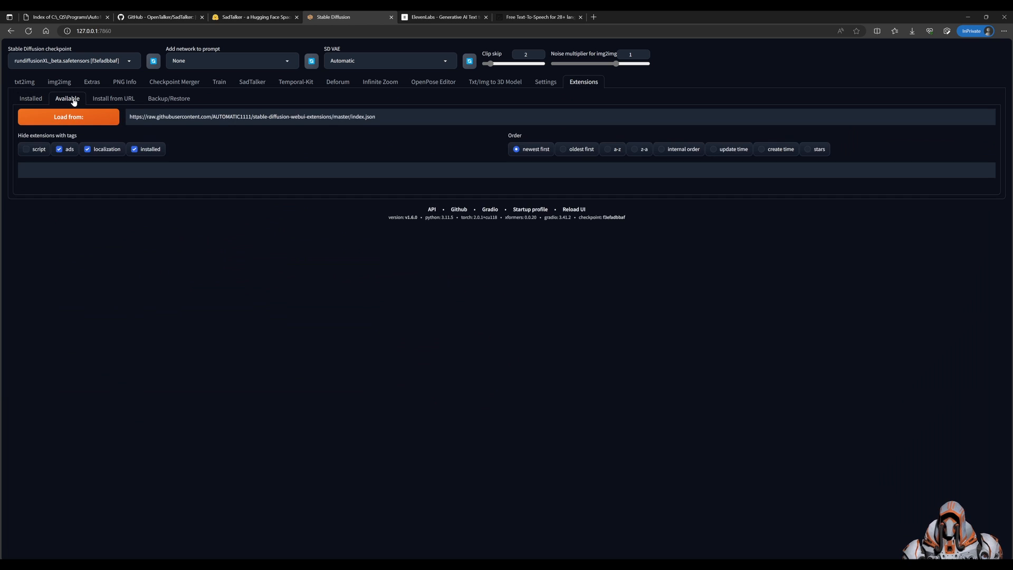
click(68, 117)
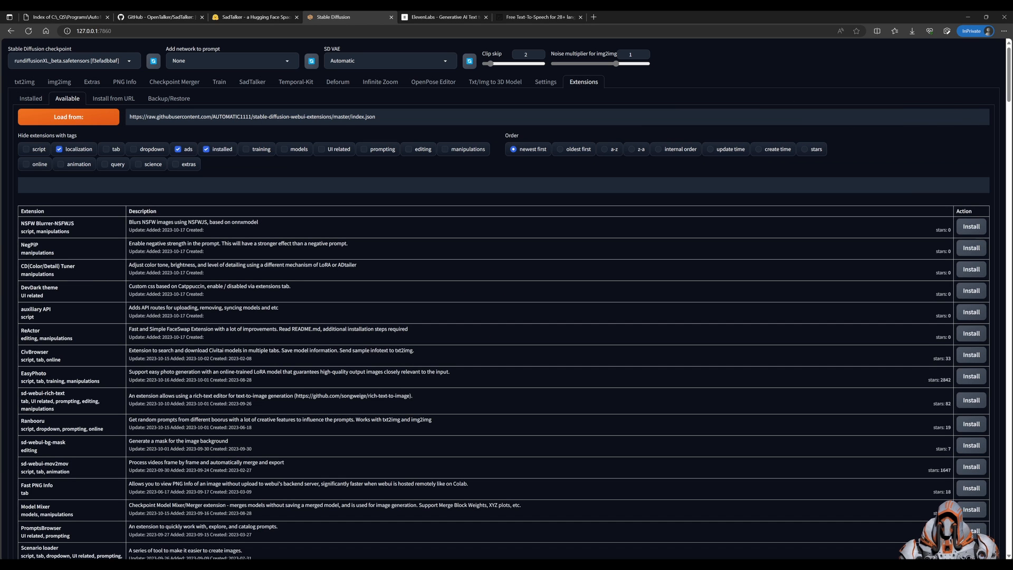
click(206, 150)
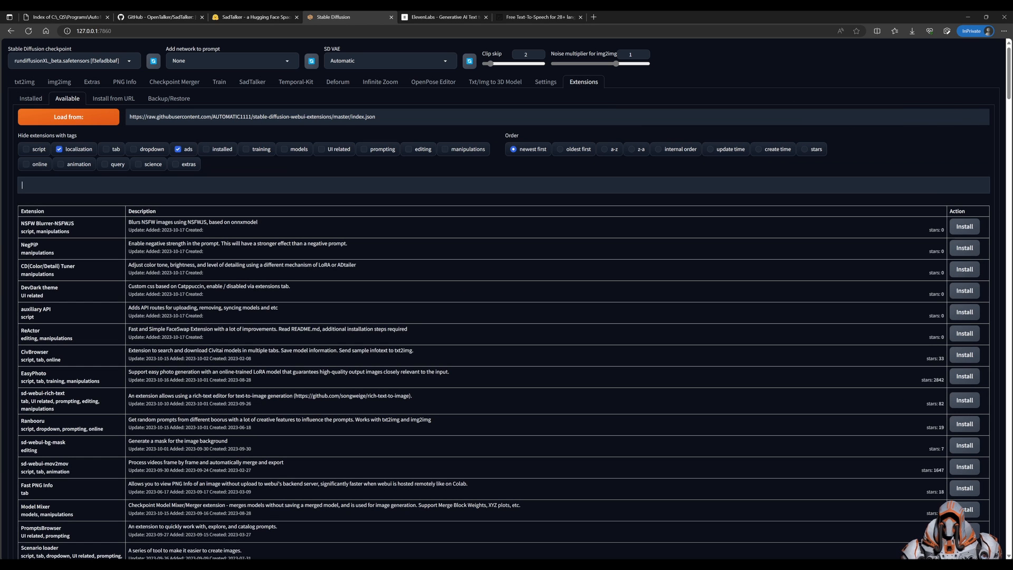
text(SadT)
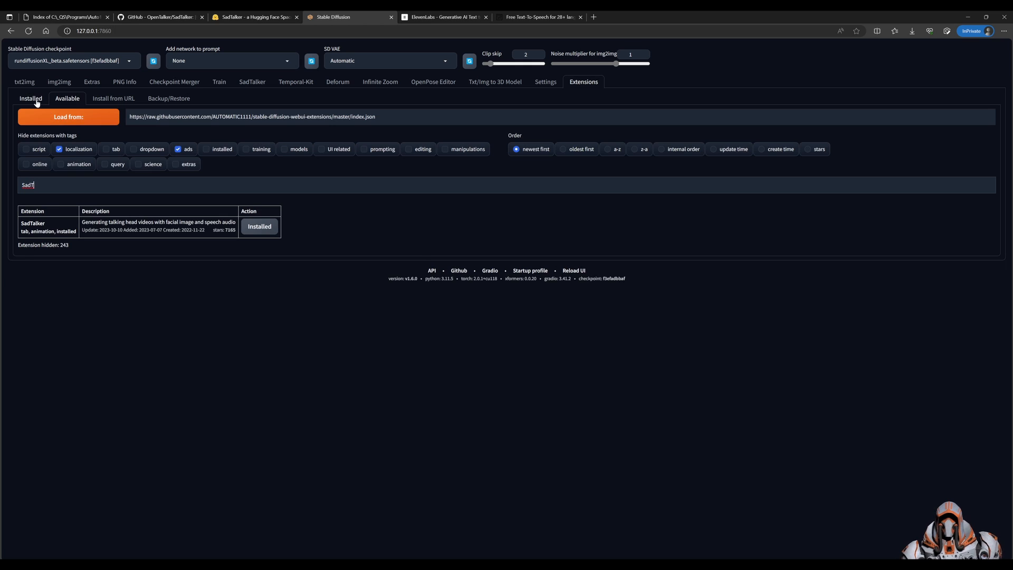
Review the list of installed extensions and open the SadTalker extension's page.
click(37, 103)
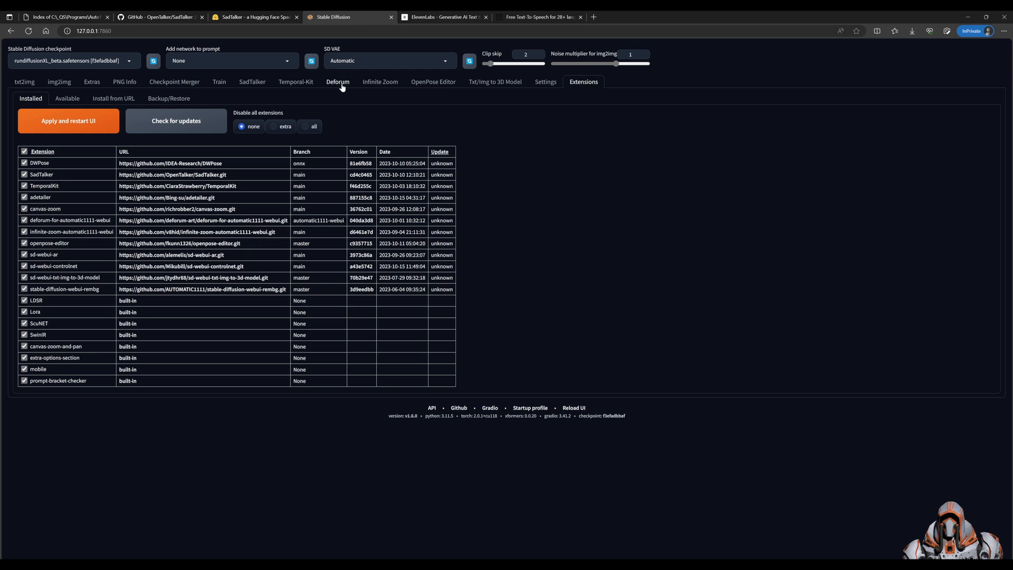
click(253, 82)
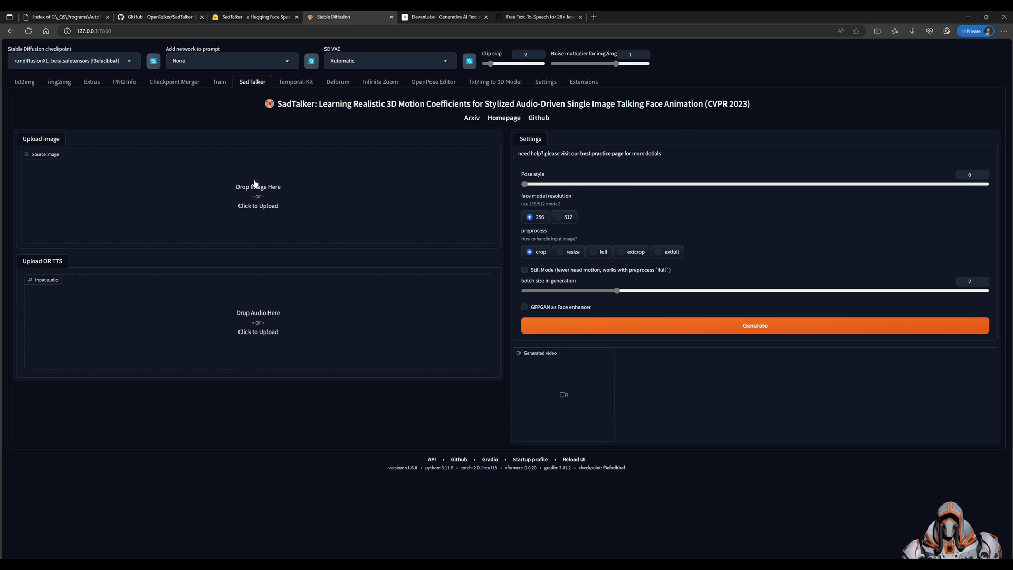
Examine the Windows installation instructions in the SadTalker GitHub README, including the ffmpeg requirement.
click(167, 19)
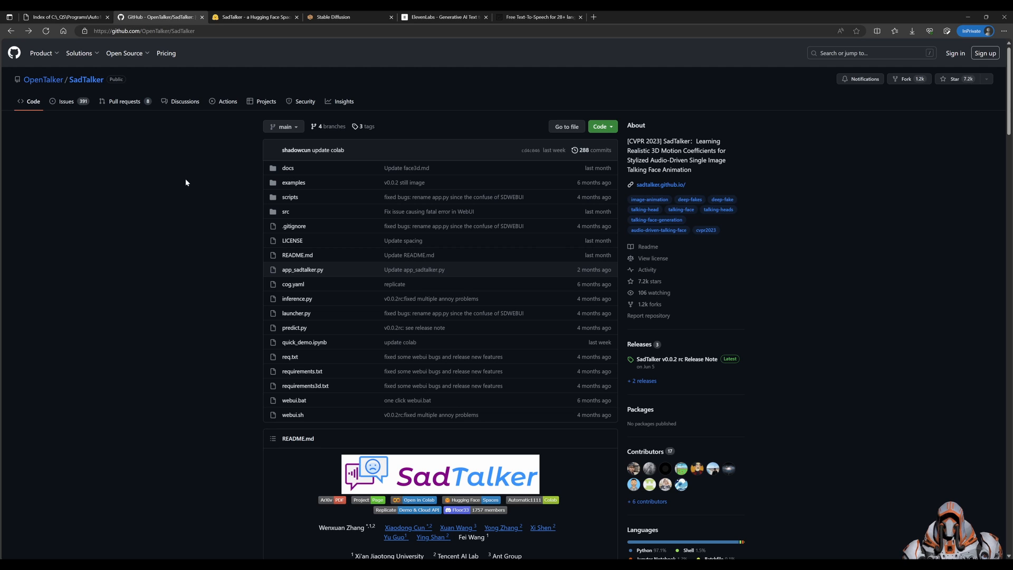
scroll(203, 217, down, 15)
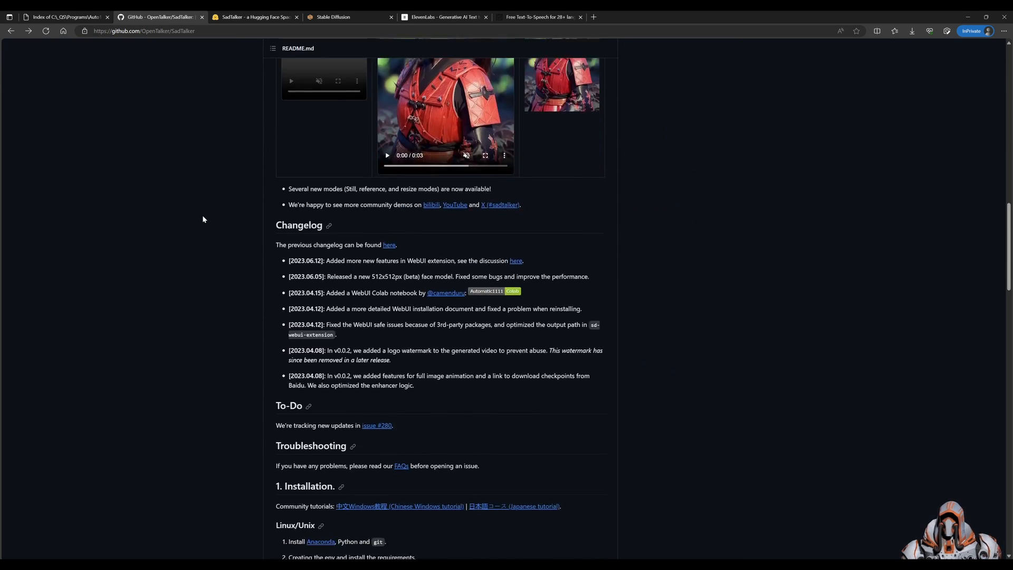
scroll(203, 218, down, 5)
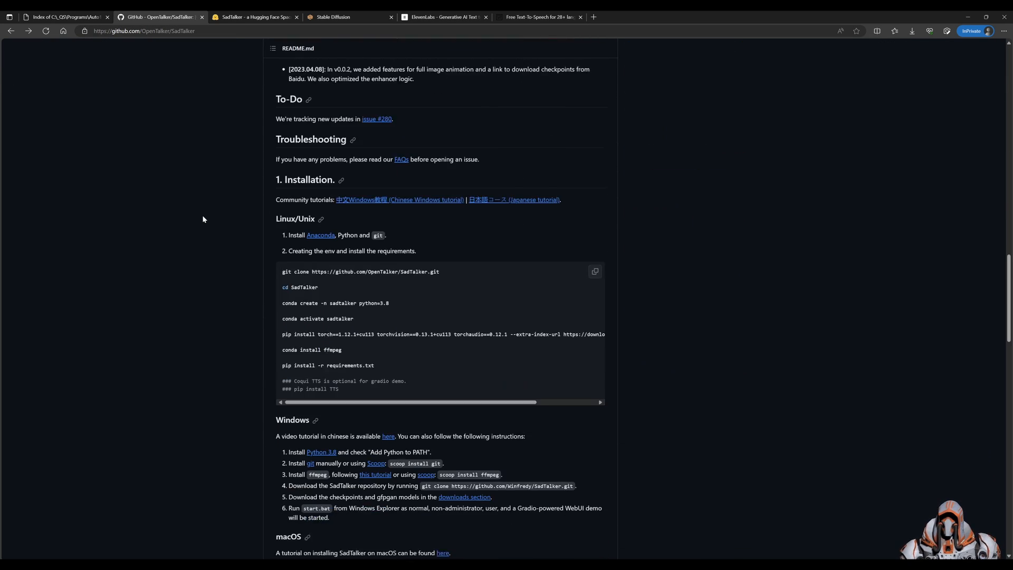
scroll(255, 357, down, 2)
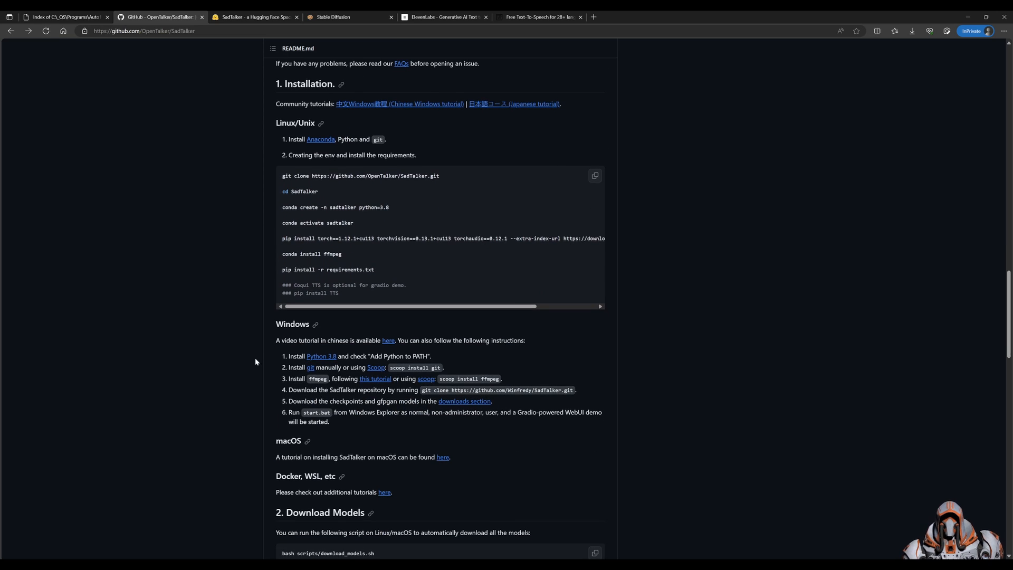
drag(289, 378, 350, 379)
click(350, 379)
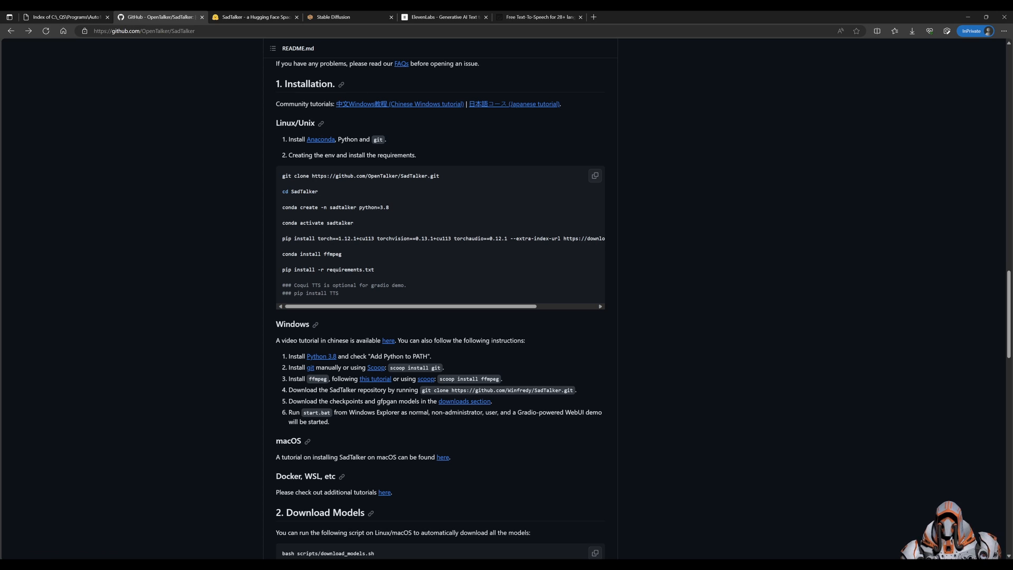
scroll(273, 368, up, 3)
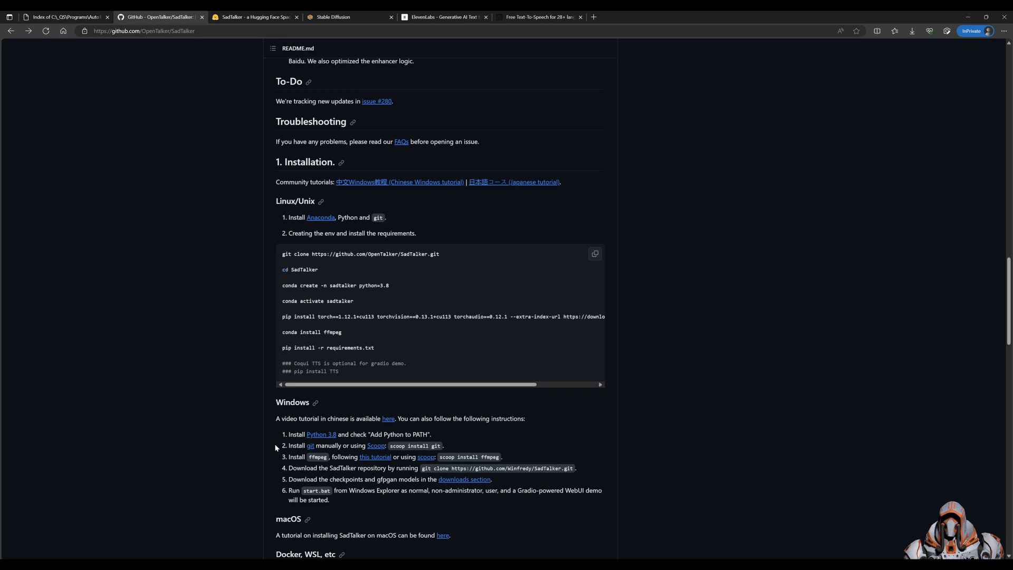
scroll(275, 447, down, 1)
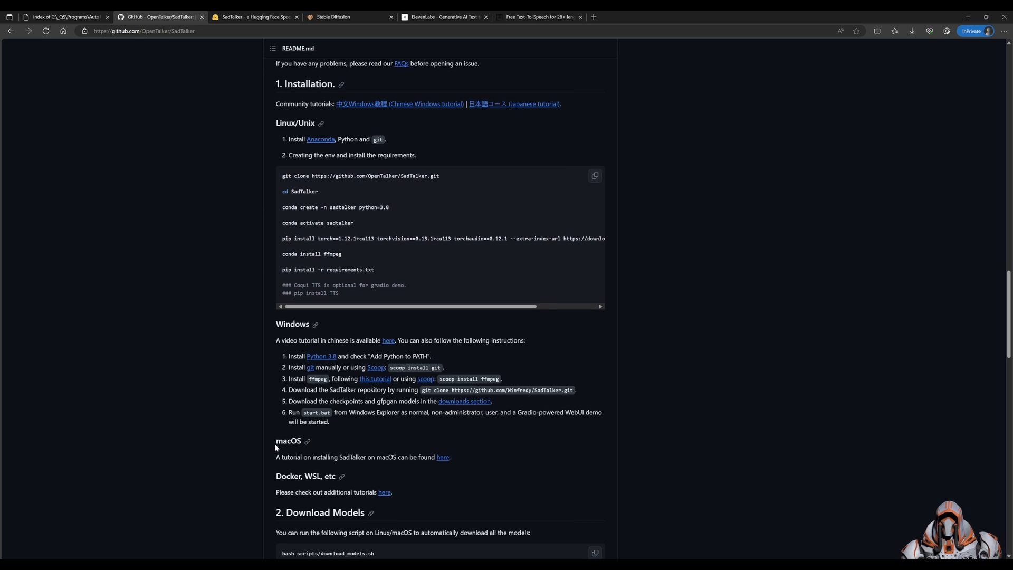
Open download_models.sh in the repository's scripts folder and examine the new mapping_00109-model.pth.tar link and its checkpoints destination.
scroll(273, 420, up, 15)
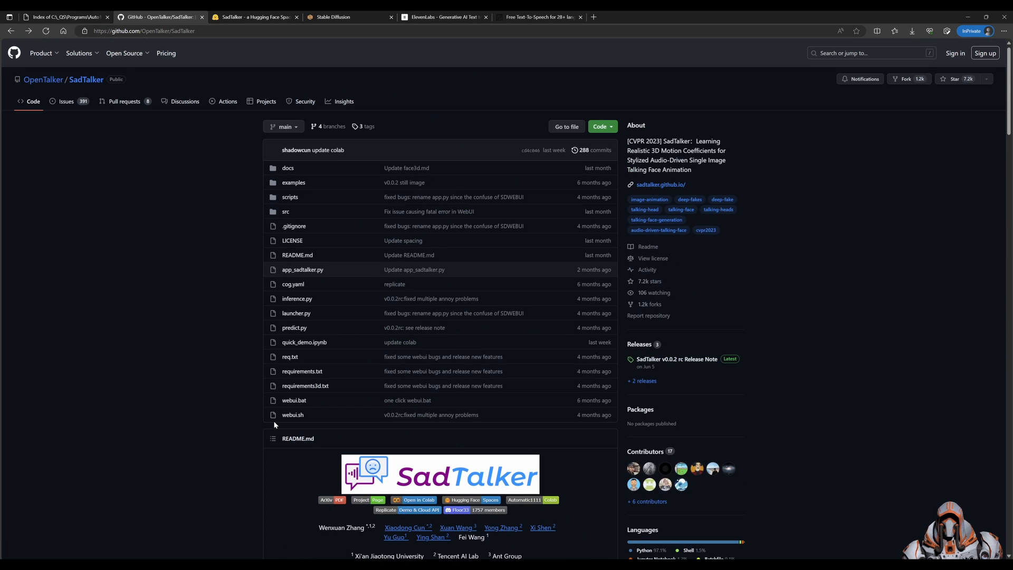
click(289, 197)
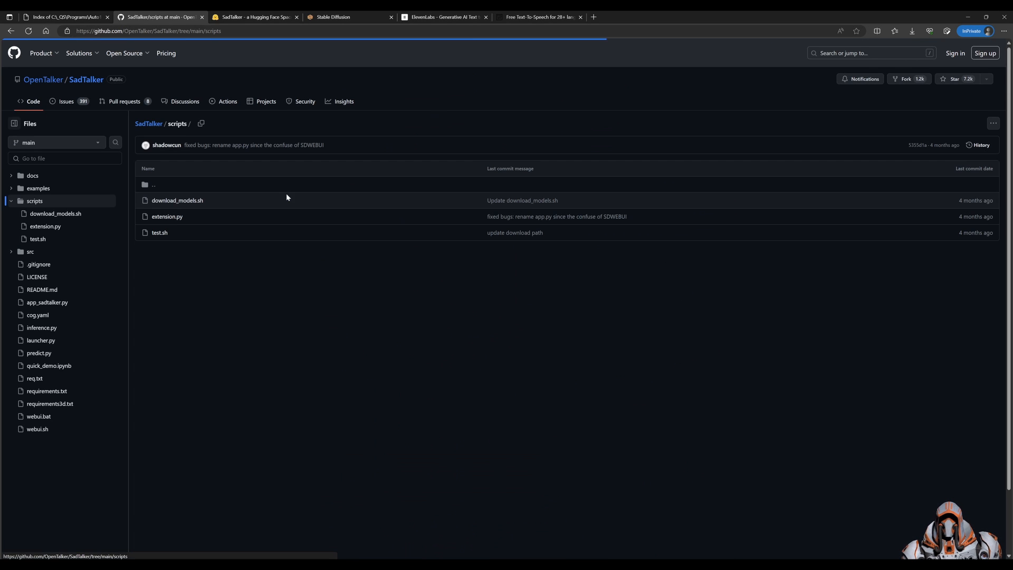
click(188, 201)
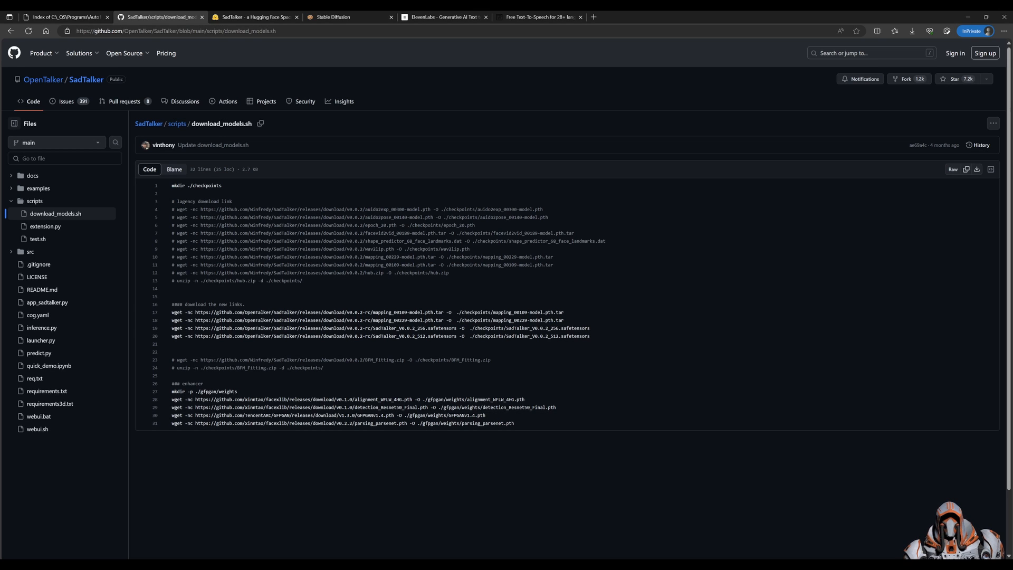
drag(195, 311, 443, 312)
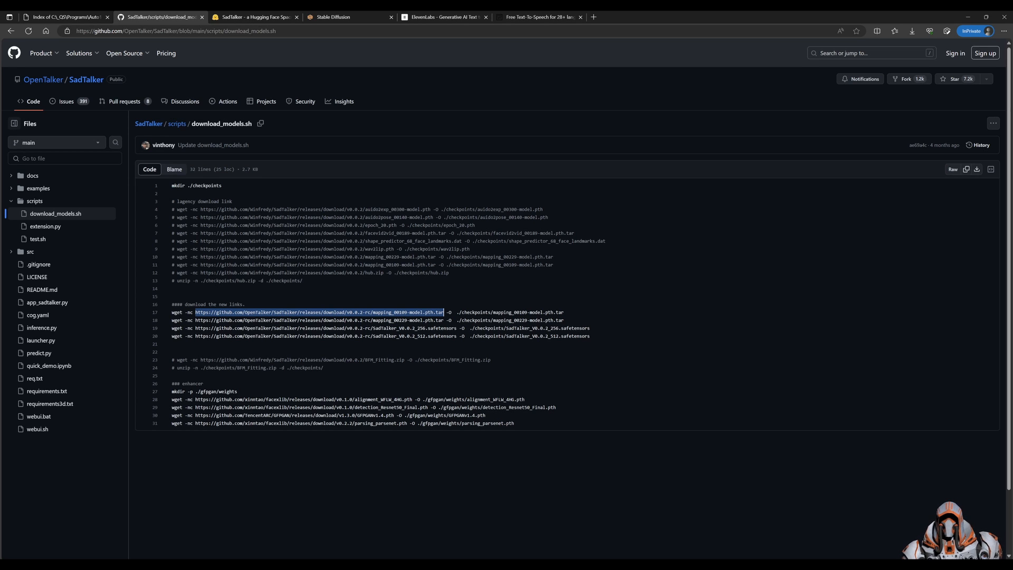
drag(463, 311, 488, 312)
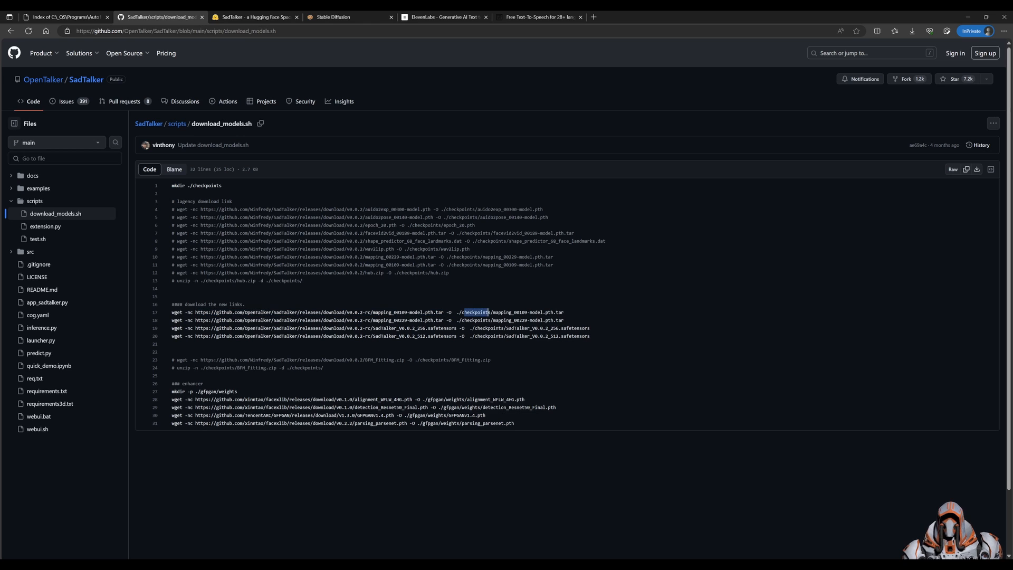
click(488, 312)
Browse the local webui folder to extensions/SadTalker/checkpoints and check the mapping and SadTalker model files there.
click(81, 19)
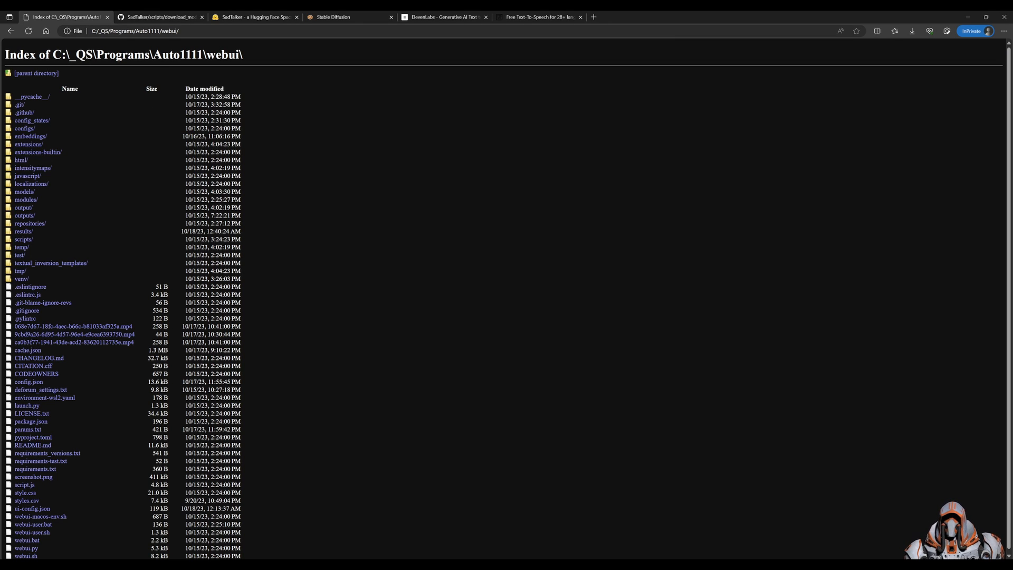
click(32, 145)
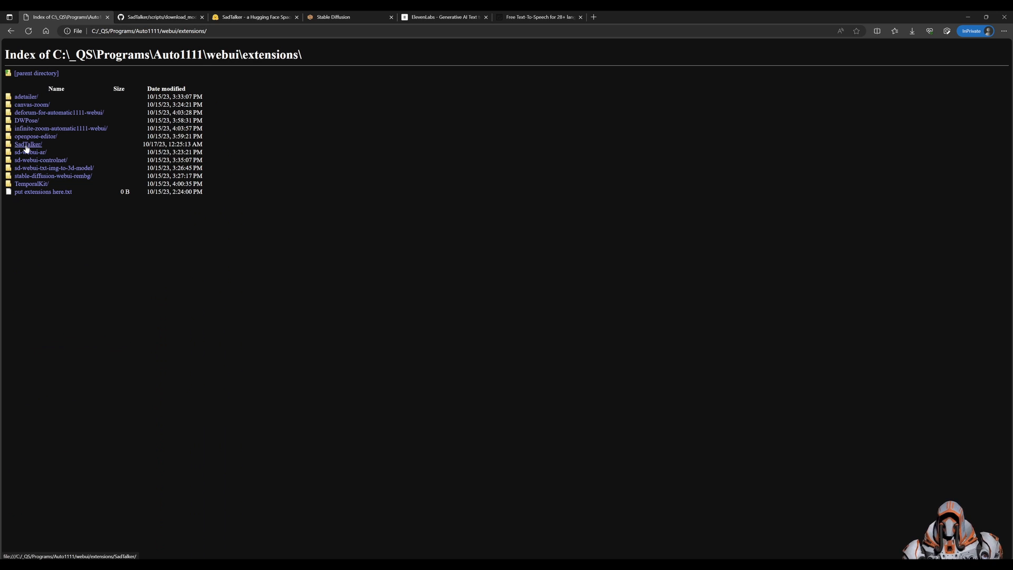
click(27, 145)
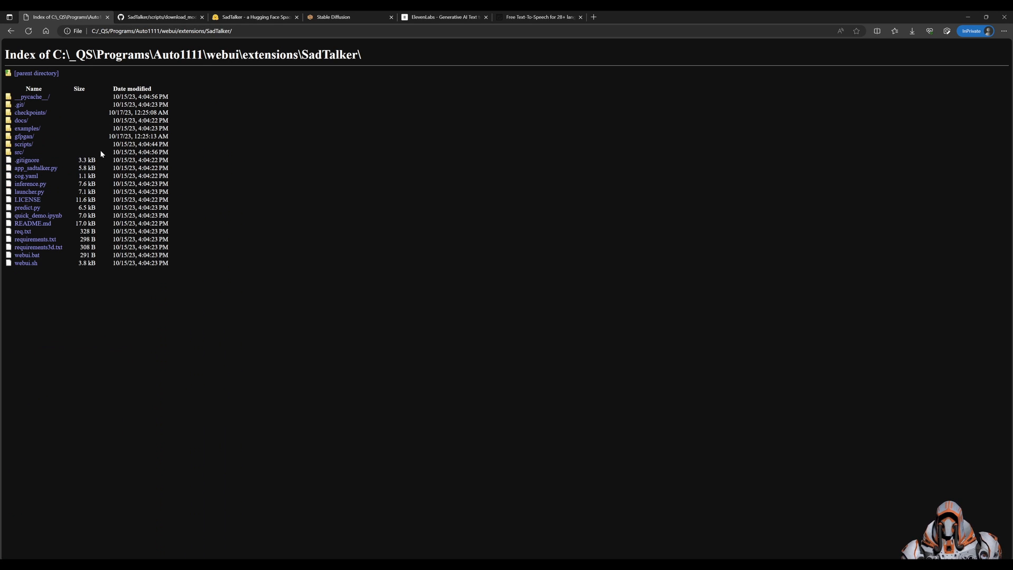
click(32, 113)
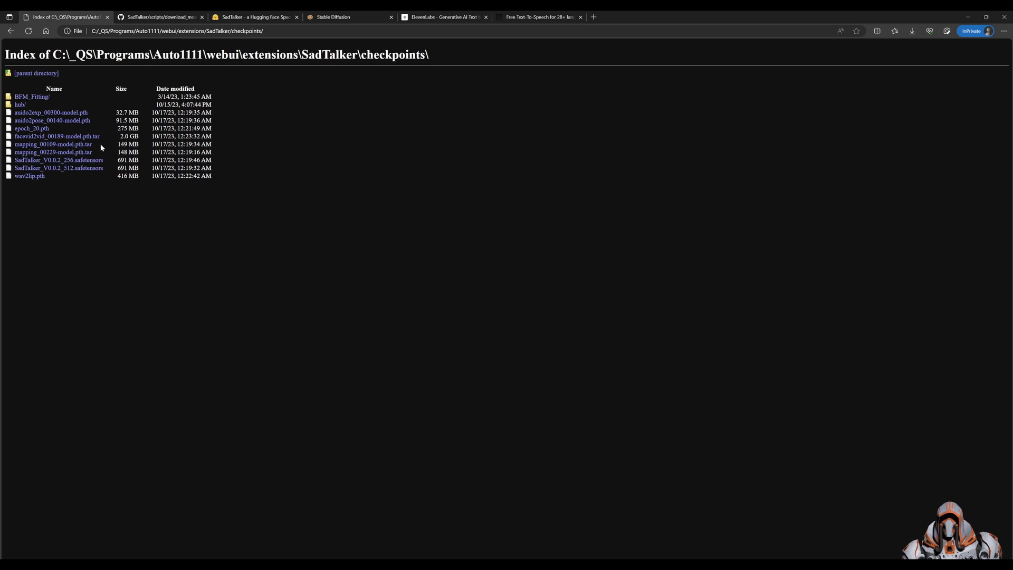
drag(100, 144, 73, 153)
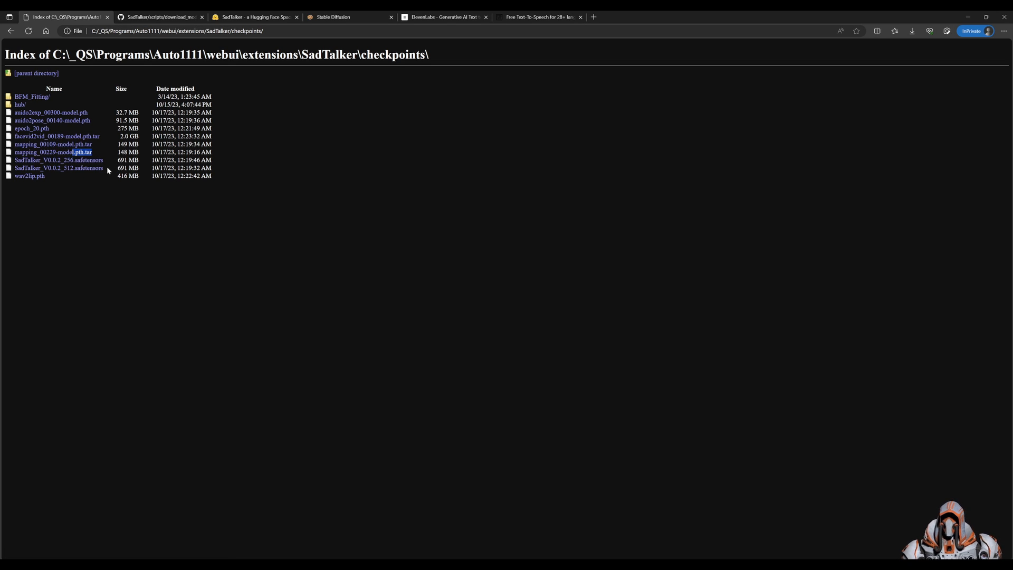
click(72, 215)
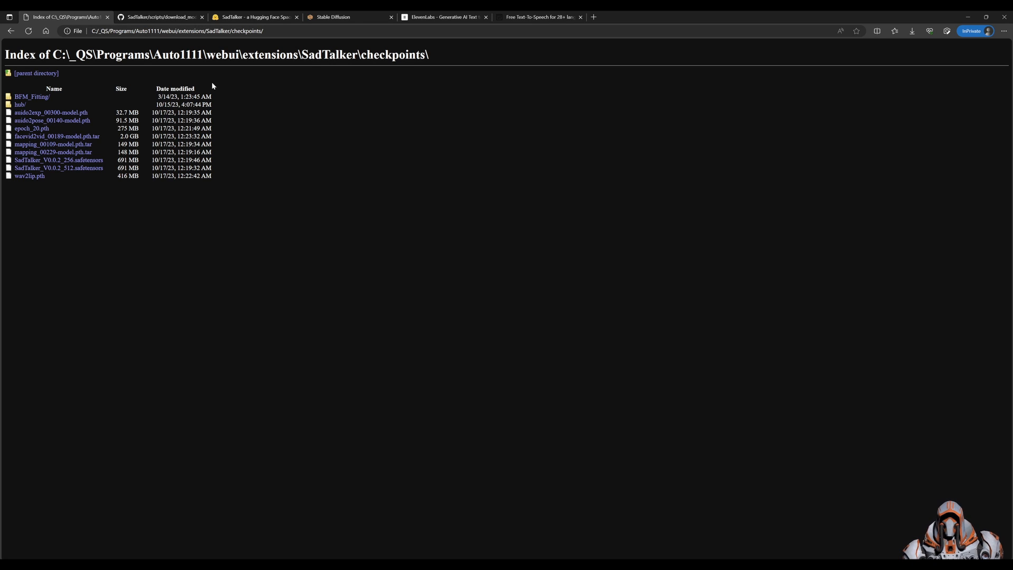
Review the legacy download links and the BFM_Fitting.zip lines in download_models.sh on GitHub.
click(152, 19)
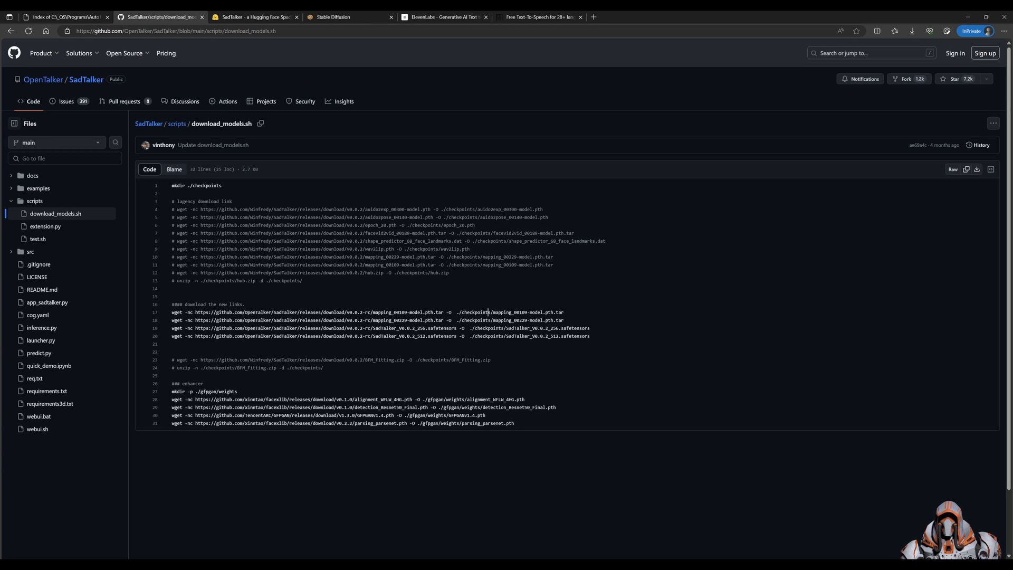
drag(180, 201, 300, 241)
click(299, 241)
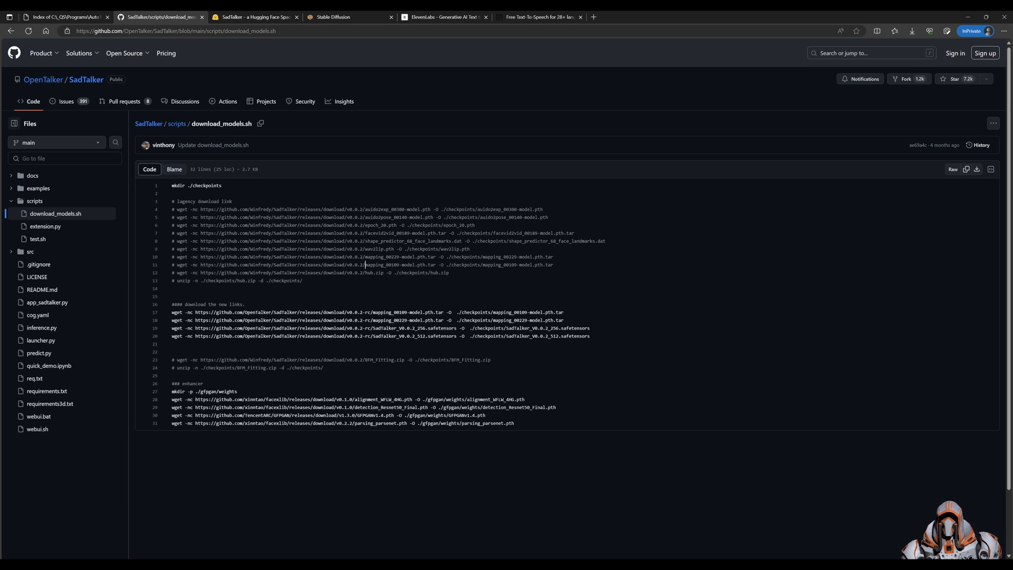
drag(365, 360, 388, 360)
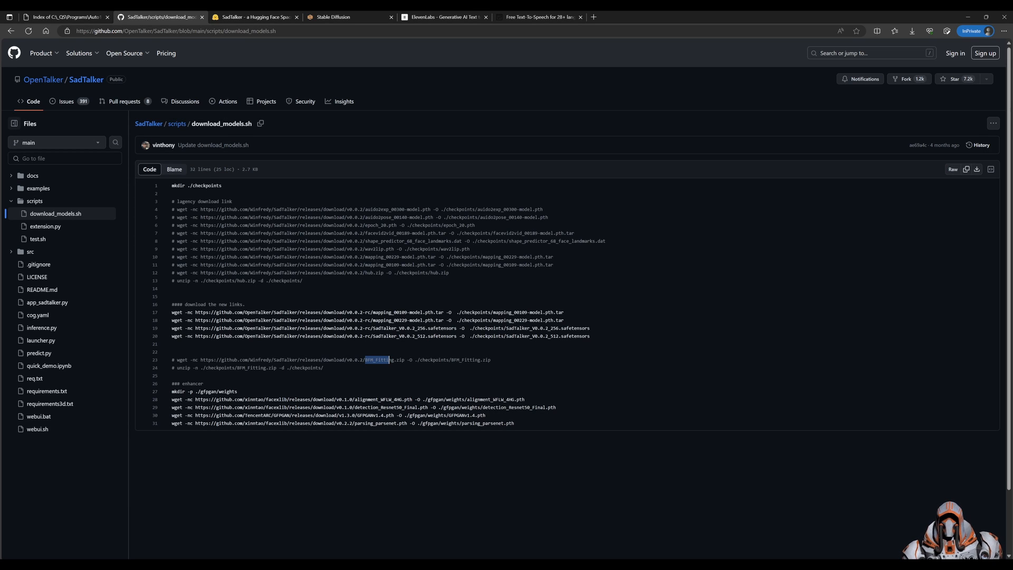
click(324, 367)
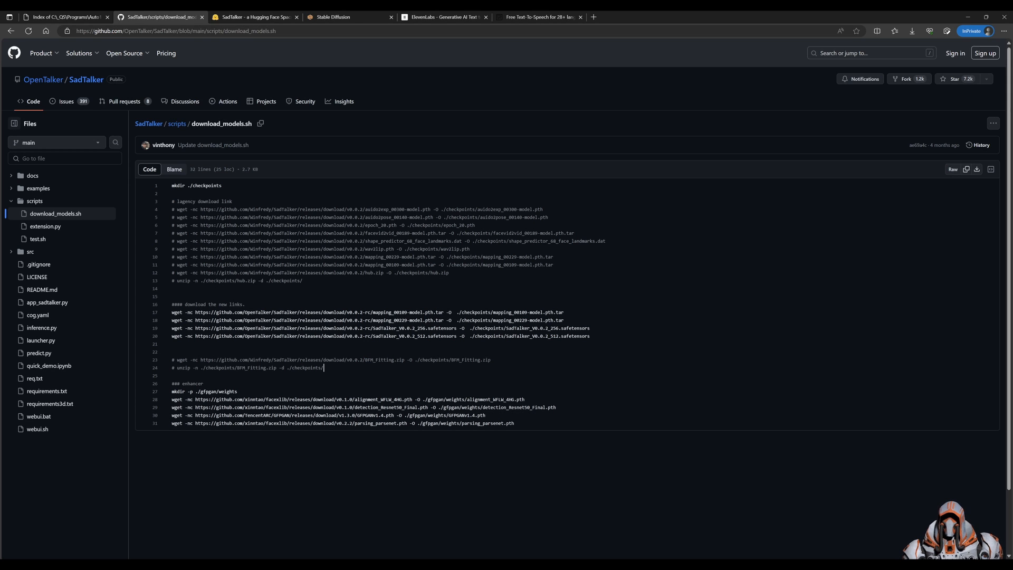
Open the BFM_Fitting folder inside the local SadTalker checkpoints folder to check its files.
click(75, 19)
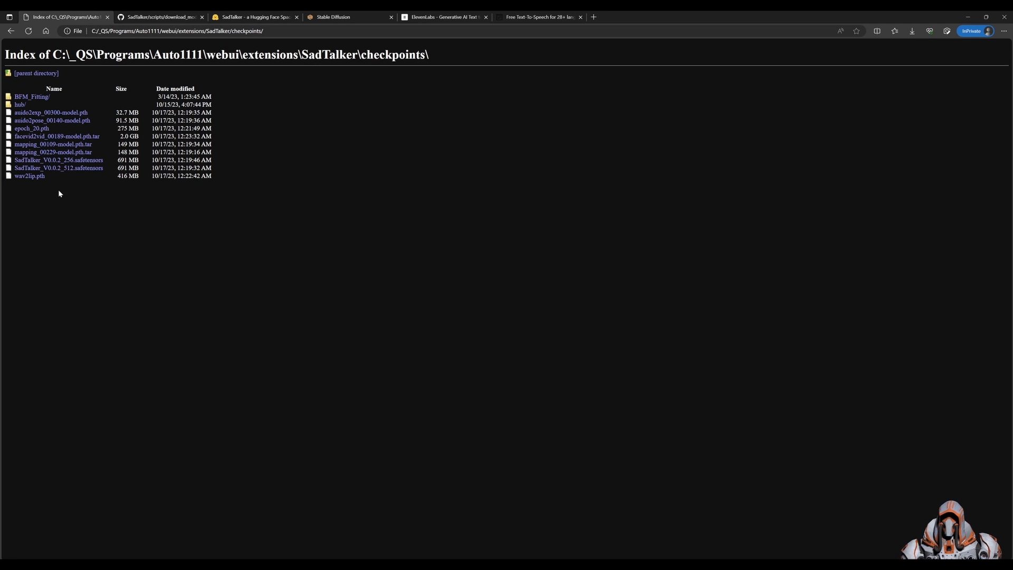
click(39, 98)
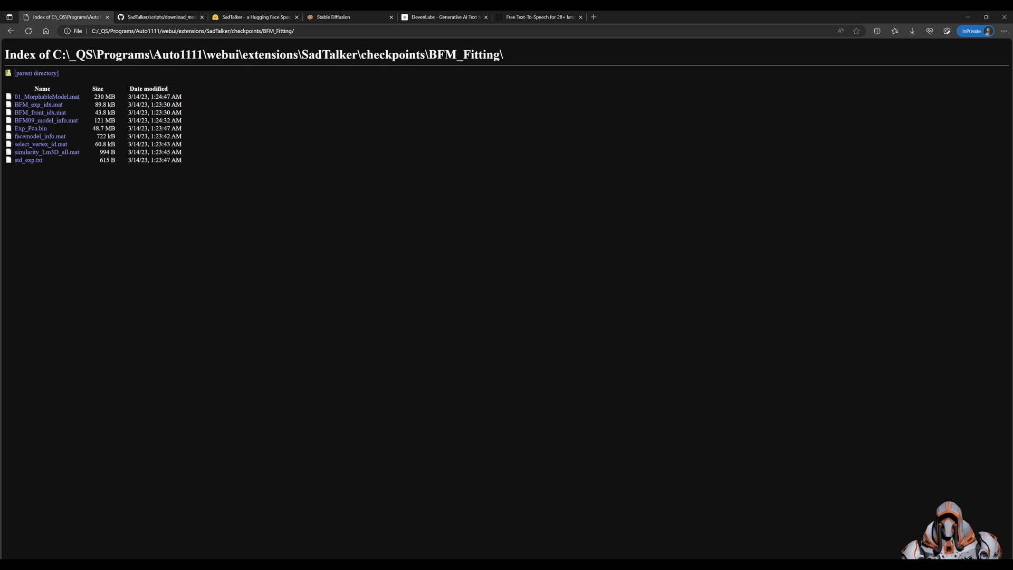
Review the enhancer download lines in download_models.sh on GitHub and check the files in SadTalker's local gfpgan/weights folder.
click(176, 19)
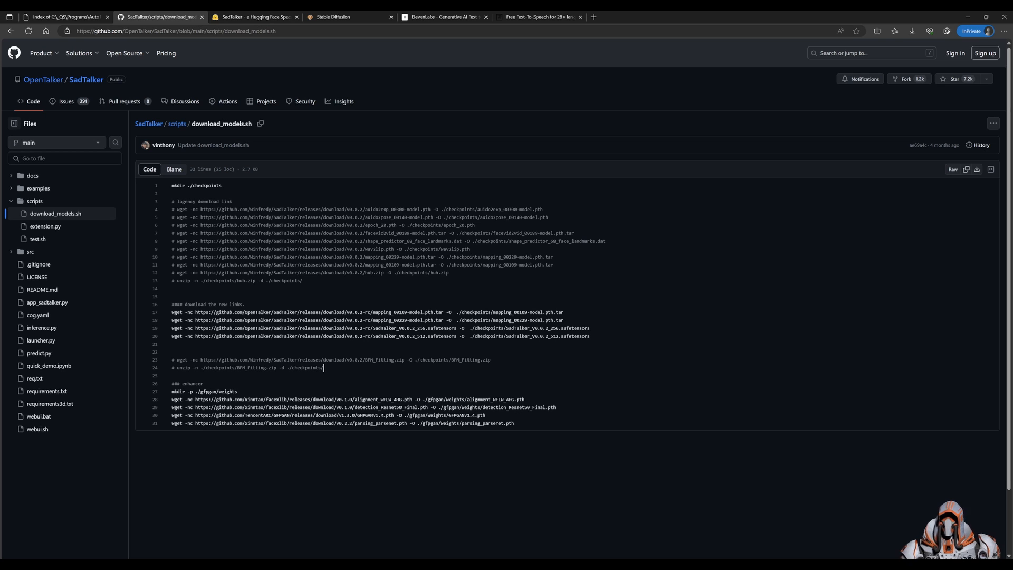
click(436, 399)
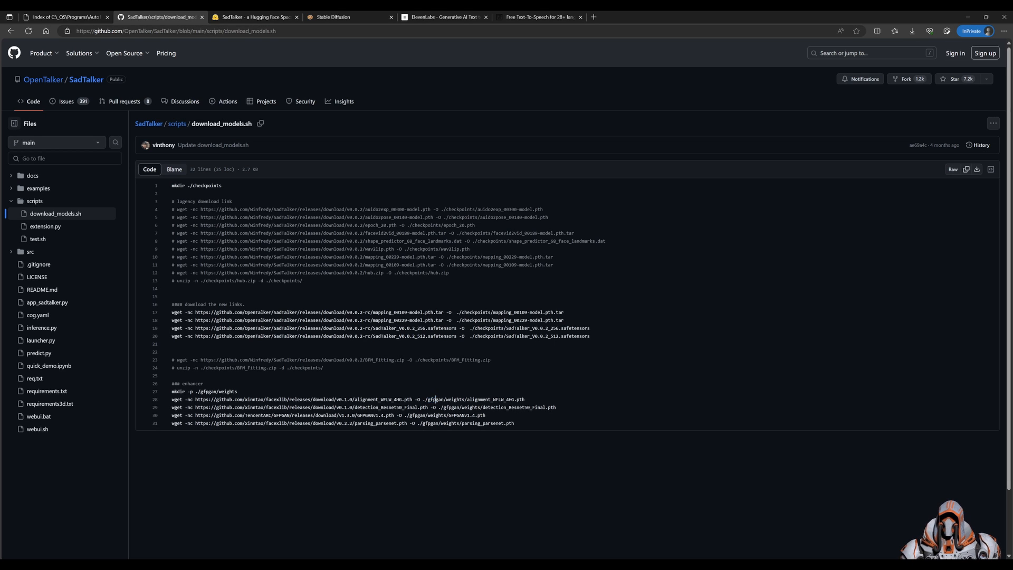
click(62, 17)
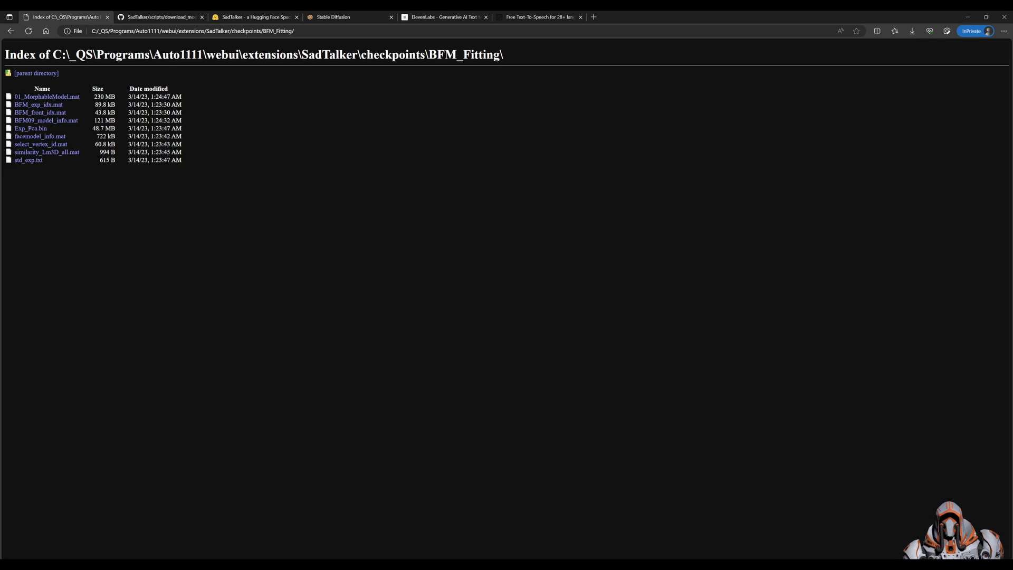
click(46, 74)
click(45, 74)
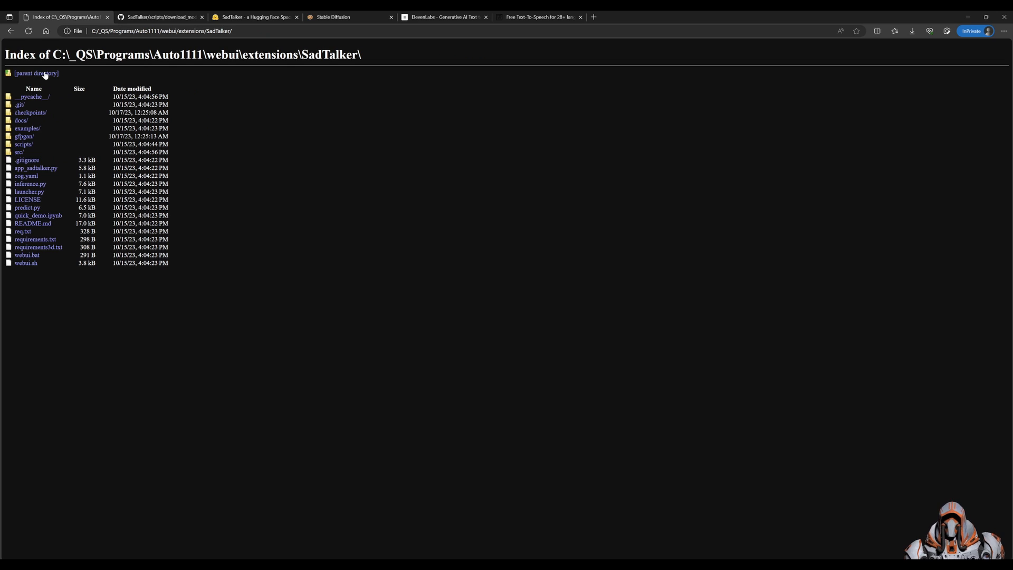
click(22, 138)
click(25, 100)
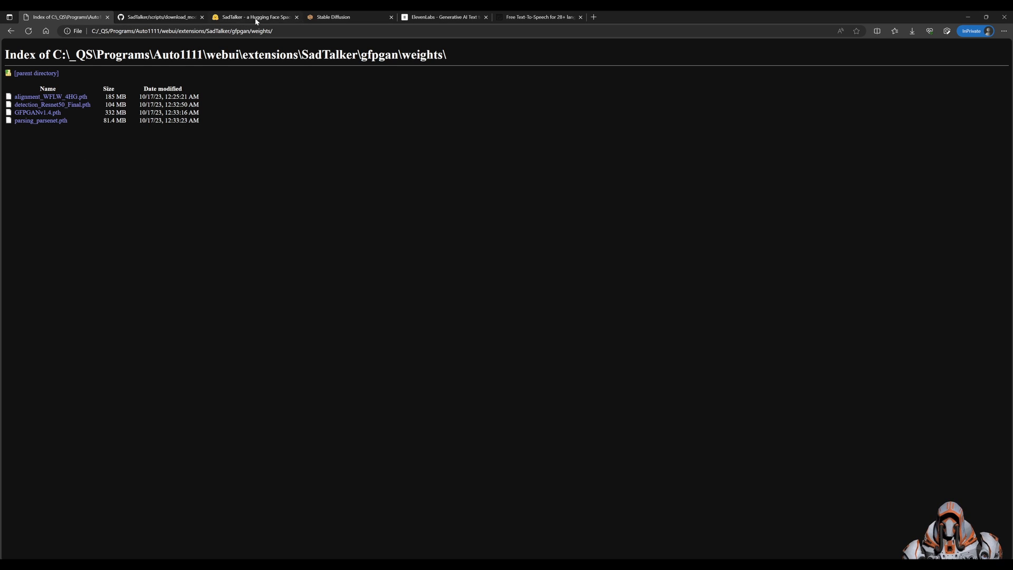
Load the portrait of the girl in the steampunk top hat as SadTalker's source image in Stable Diffusion web UI.
click(338, 18)
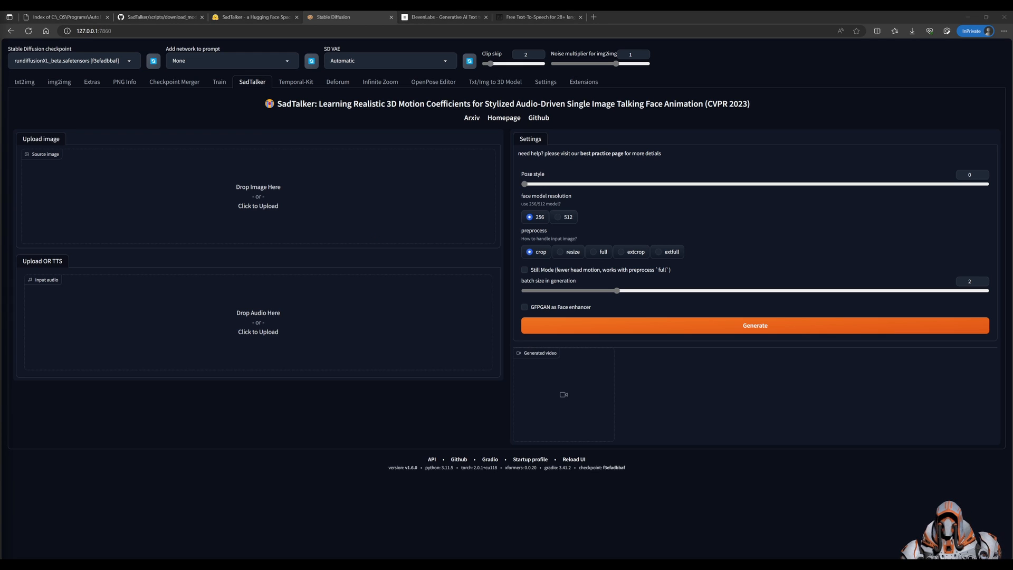
drag(227, 232, 254, 198)
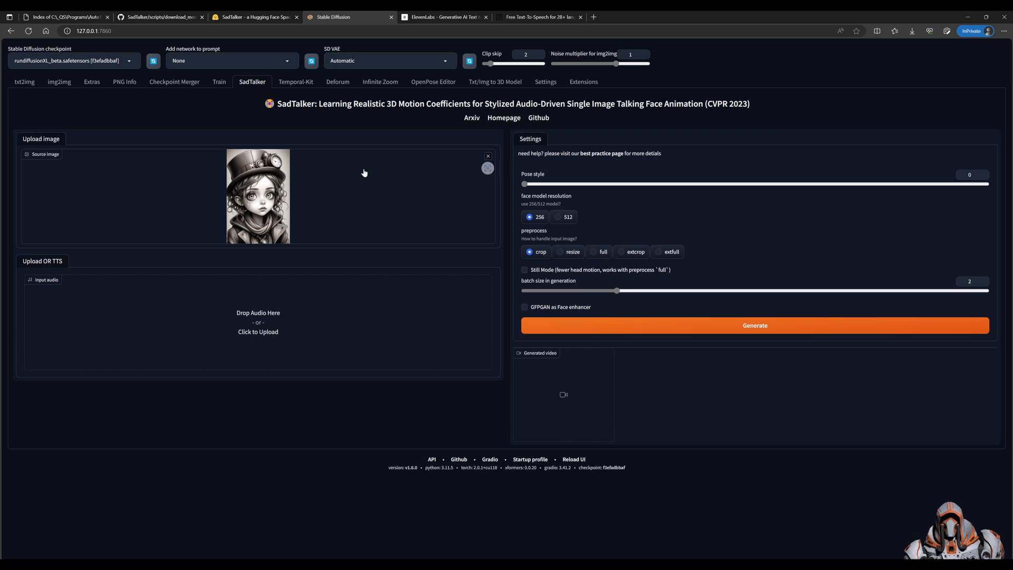
Browse the ElevenLabs voices, then generate the Albert Einstein quote with the Bella voice and play the speech.
click(443, 17)
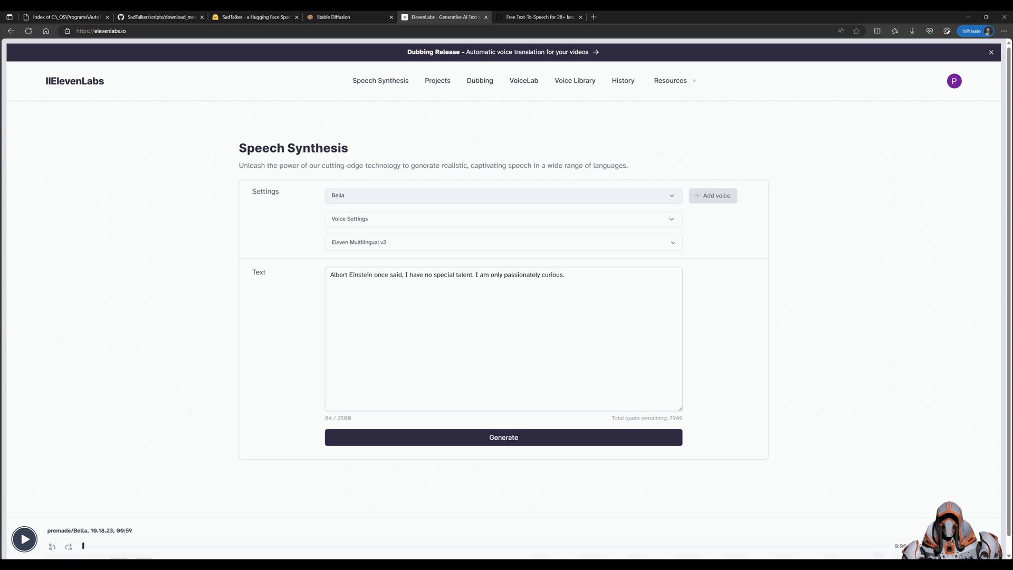
click(369, 195)
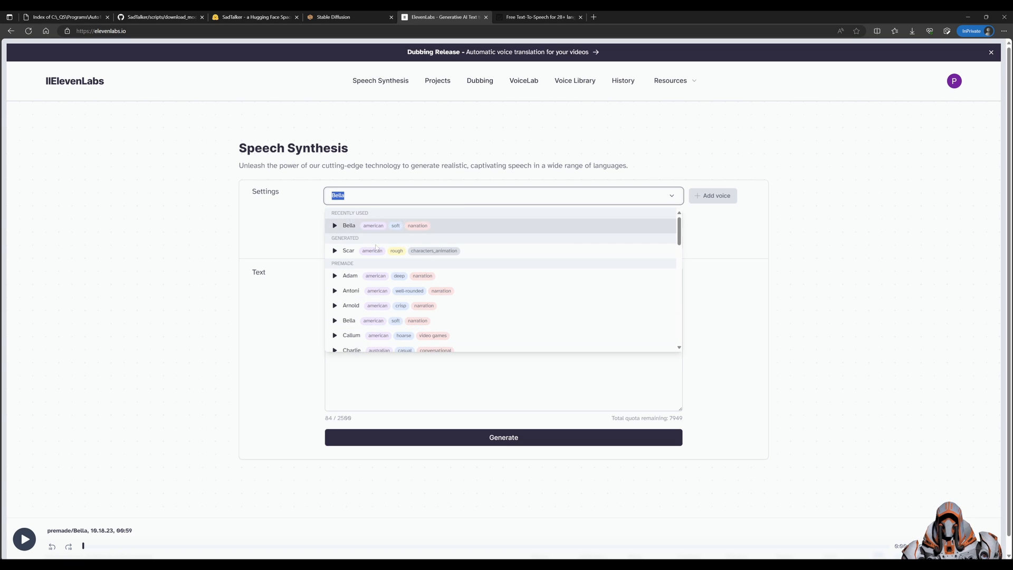
click(287, 312)
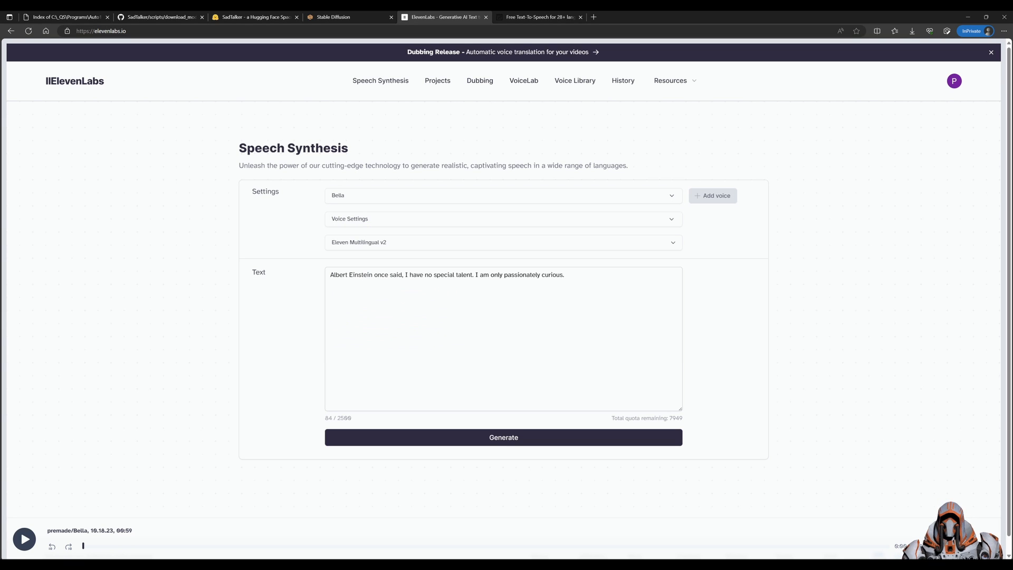
click(504, 443)
click(24, 539)
Browse the voice list on ttsmp3.com and have the Barbie text read aloud with US English / Joanna.
key(ctrl+Tab)
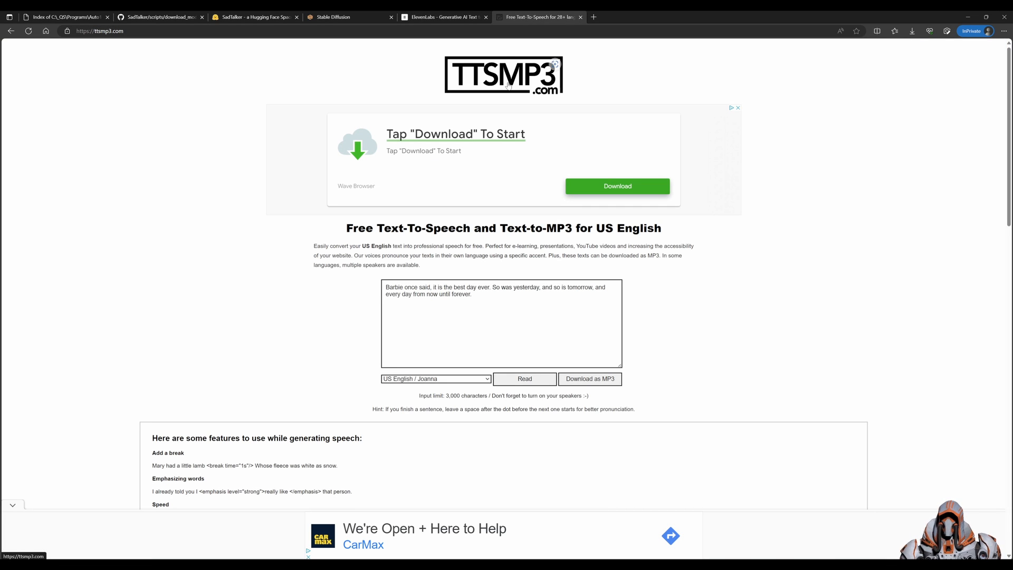
click(481, 380)
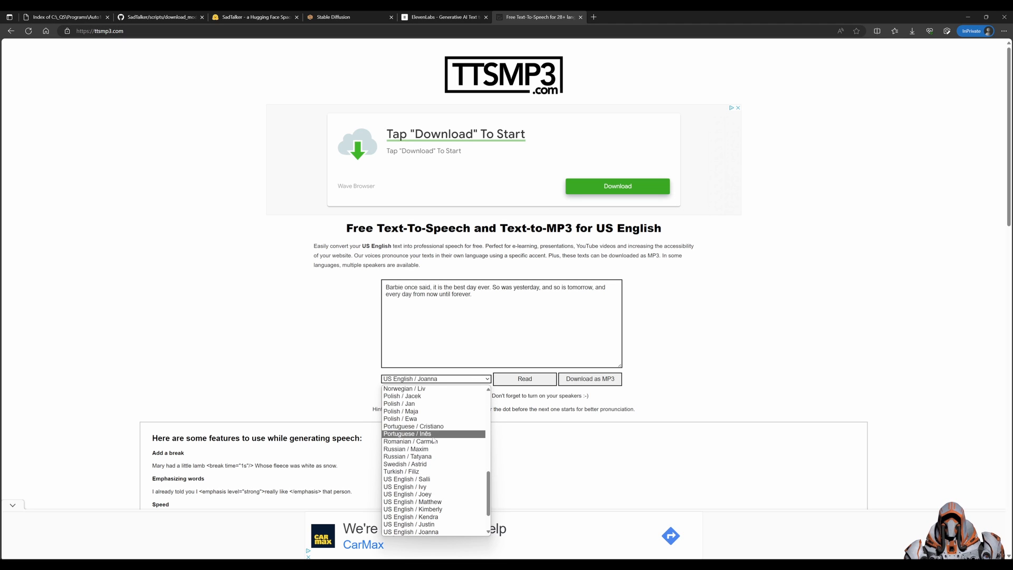
scroll(434, 439, up, 5)
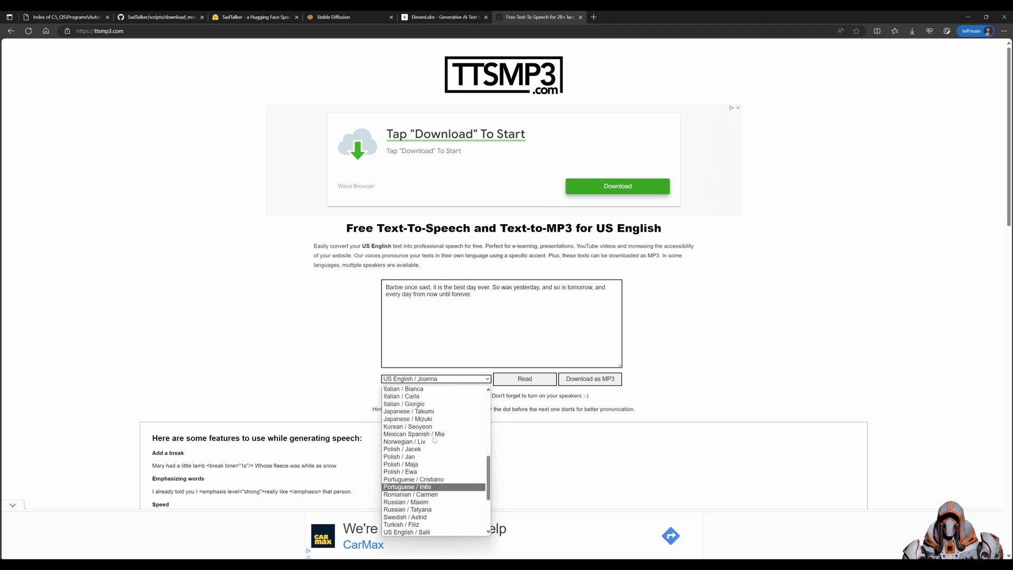
click(312, 363)
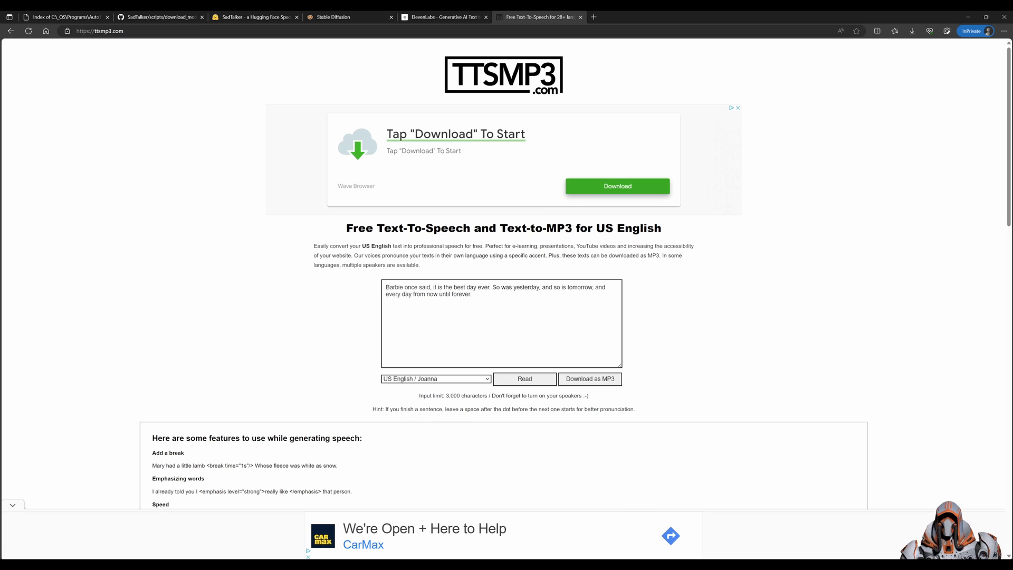
click(531, 381)
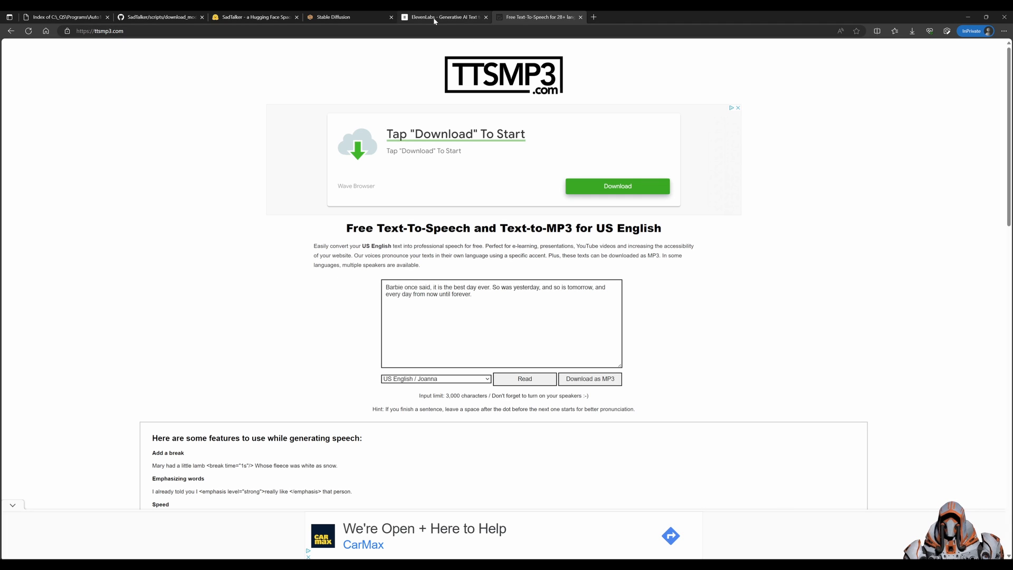
Add the 7-second speech clip as SadTalker's input audio in Stable Diffusion web UI and play it.
click(347, 17)
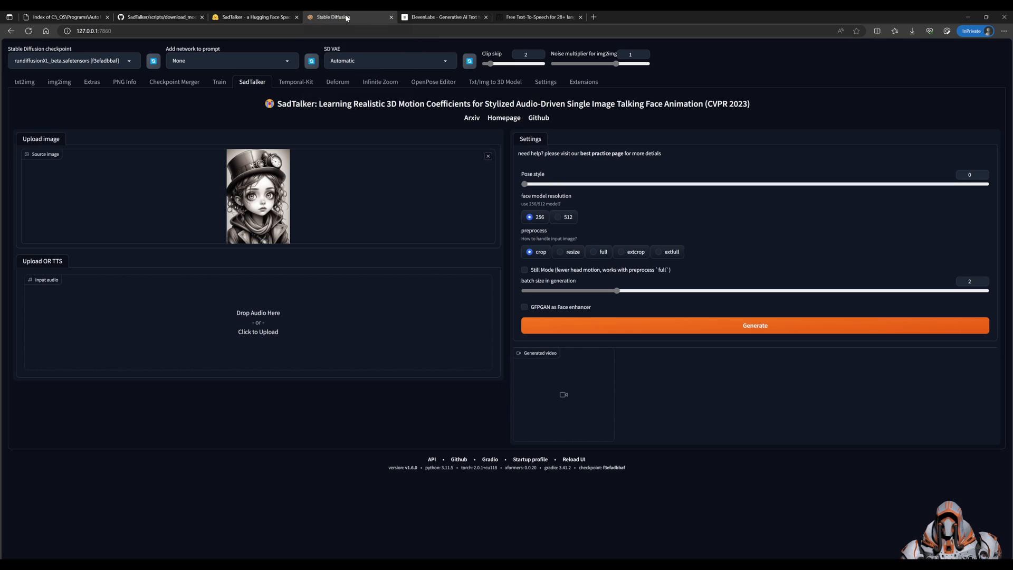
click(285, 314)
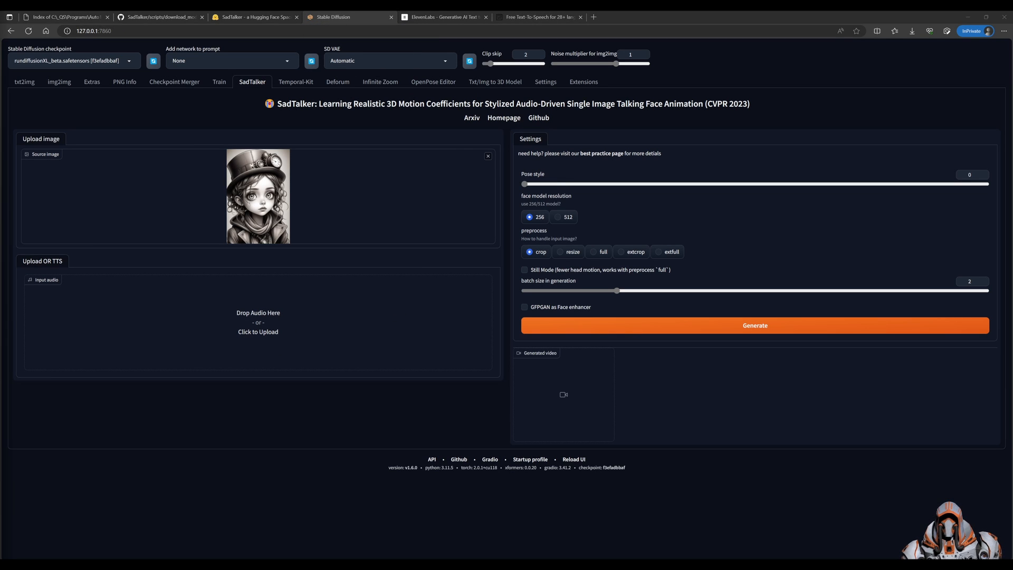
drag(214, 282, 278, 318)
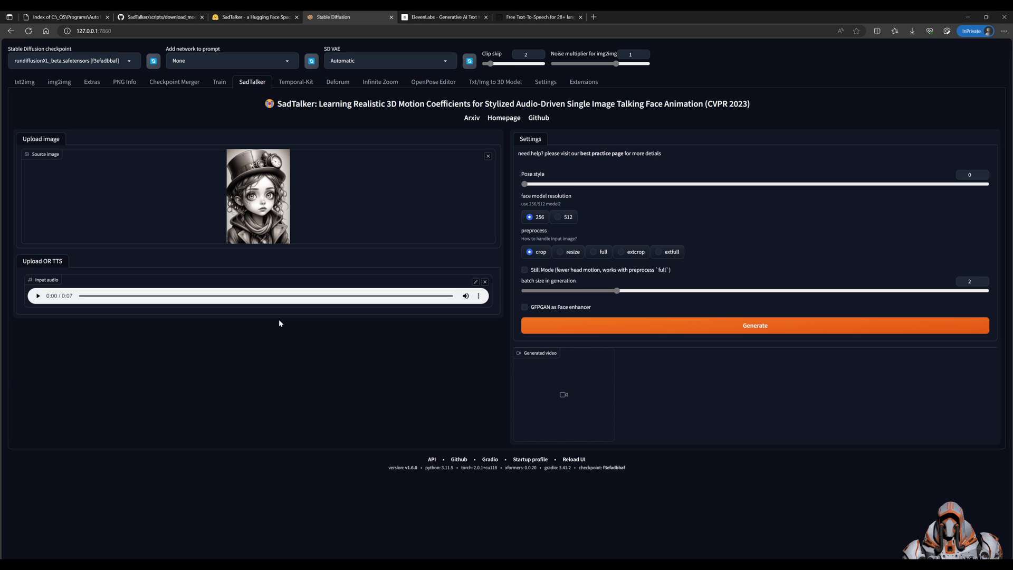
click(38, 297)
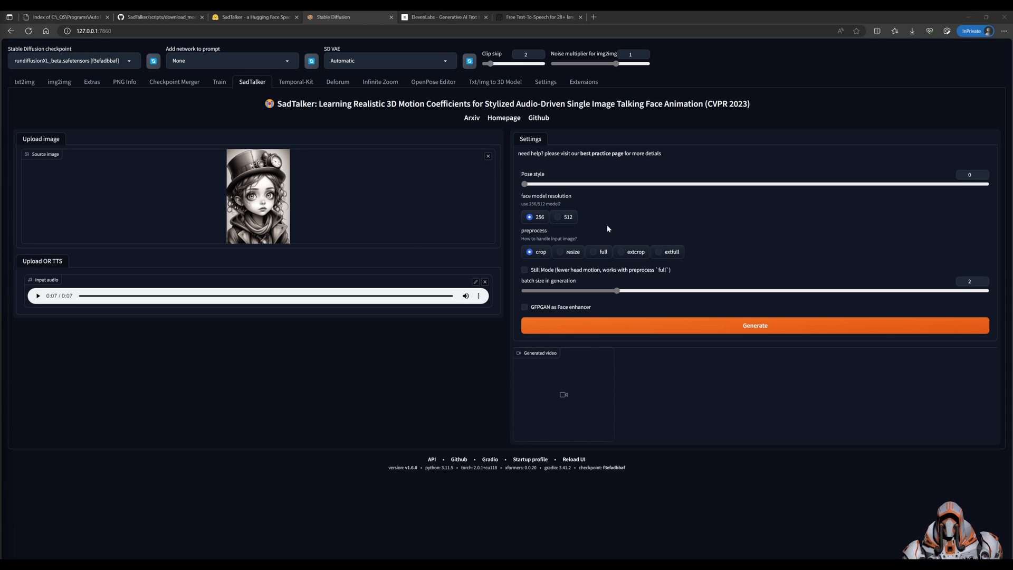
Set the face model resolution to 512 and preprocess to extcrop, and enable GFPGAN as Face enhancer.
click(562, 218)
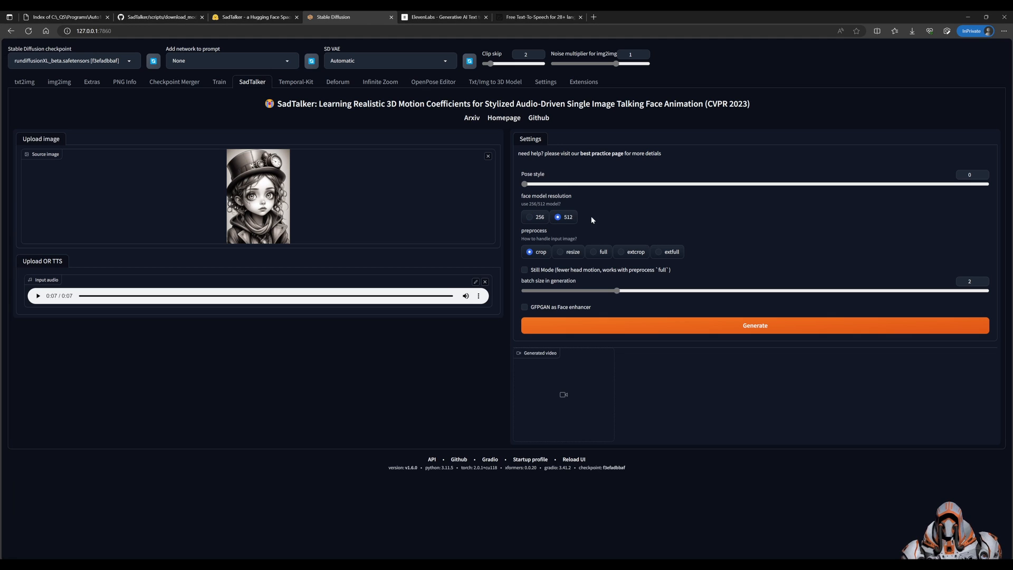
click(621, 252)
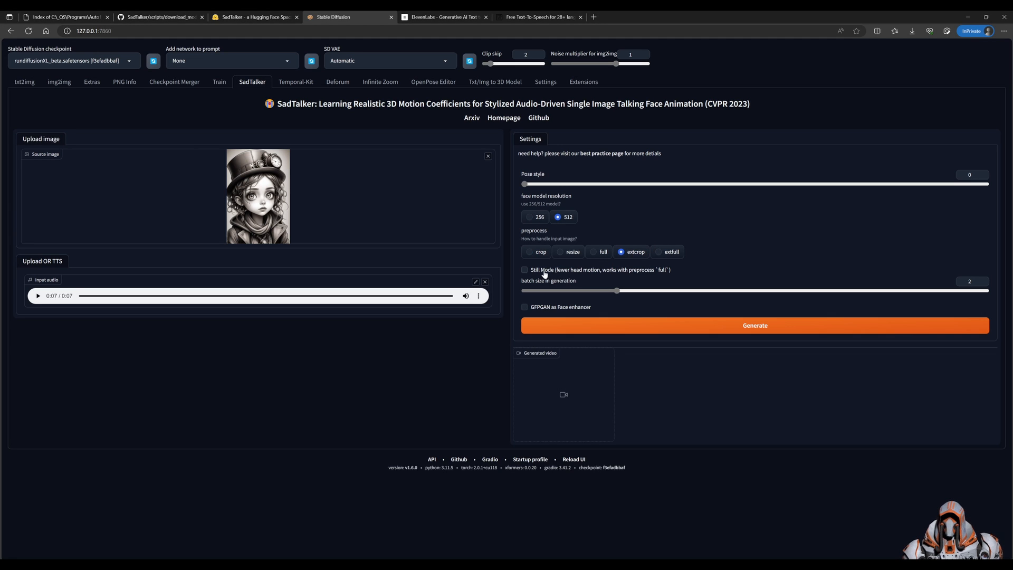
click(524, 306)
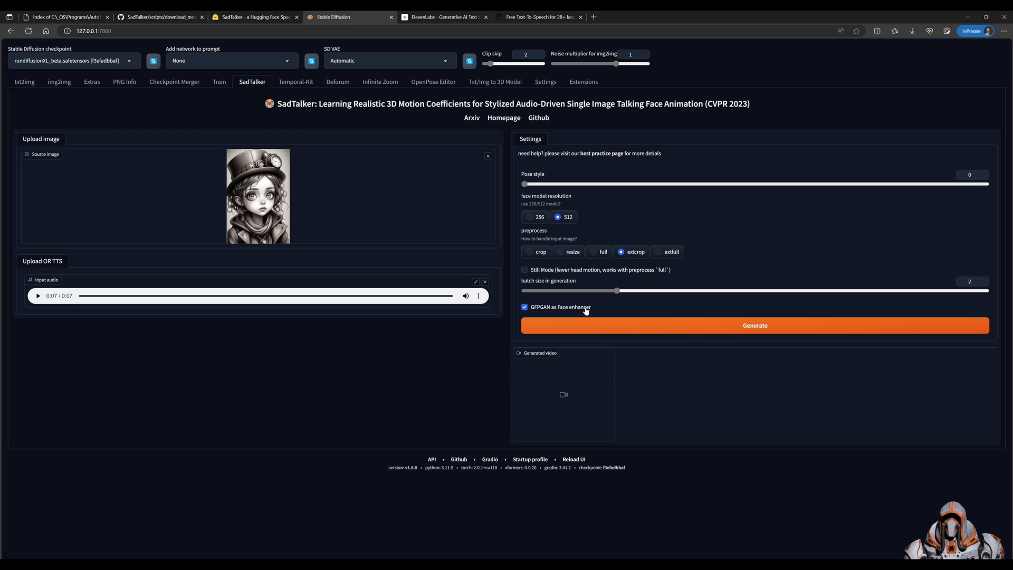
Generate the talking video from the steampunk girl's portrait and play the result.
click(713, 328)
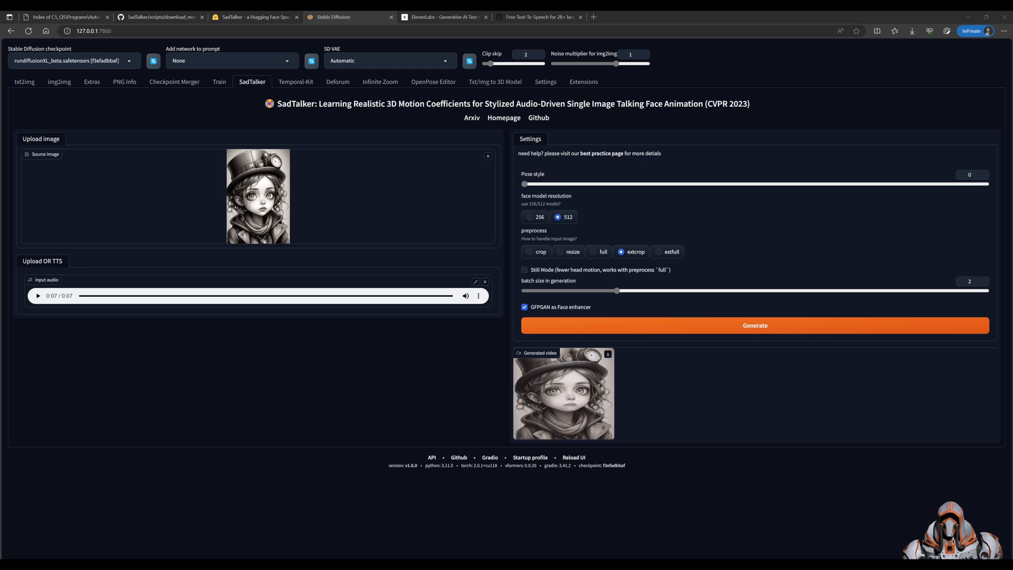
mouse_move(519, 428)
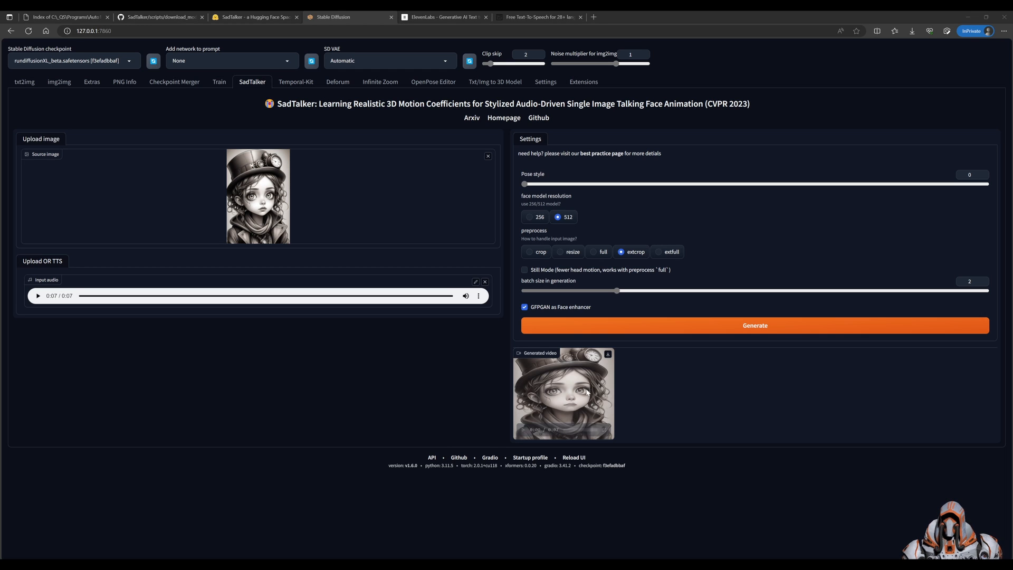
click(520, 429)
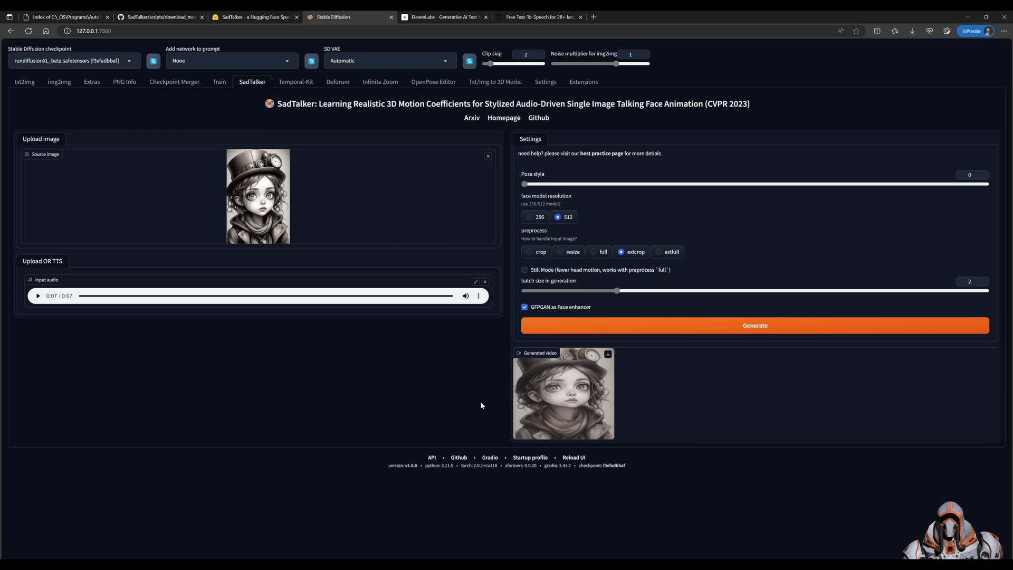
mouse_move(525, 387)
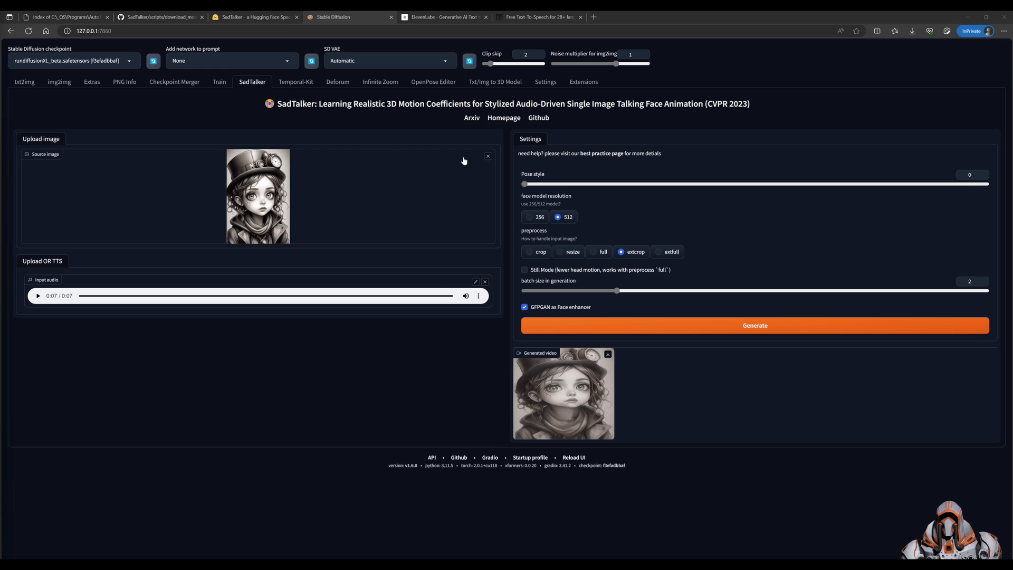
Replace the source image with the purple-haired woman's portrait and the input audio with the 5-second clip.
click(488, 157)
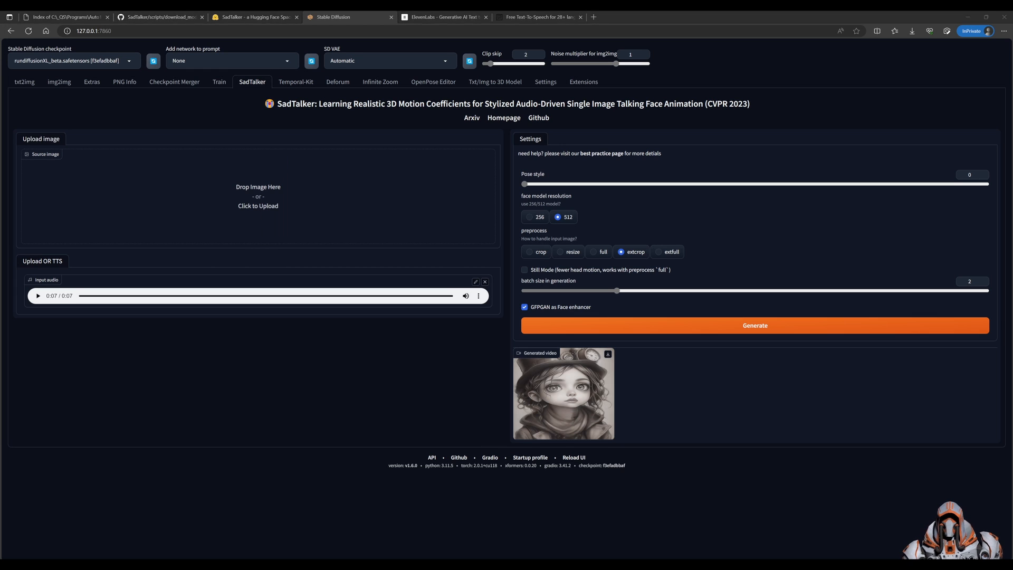
drag(182, 127, 266, 205)
click(485, 281)
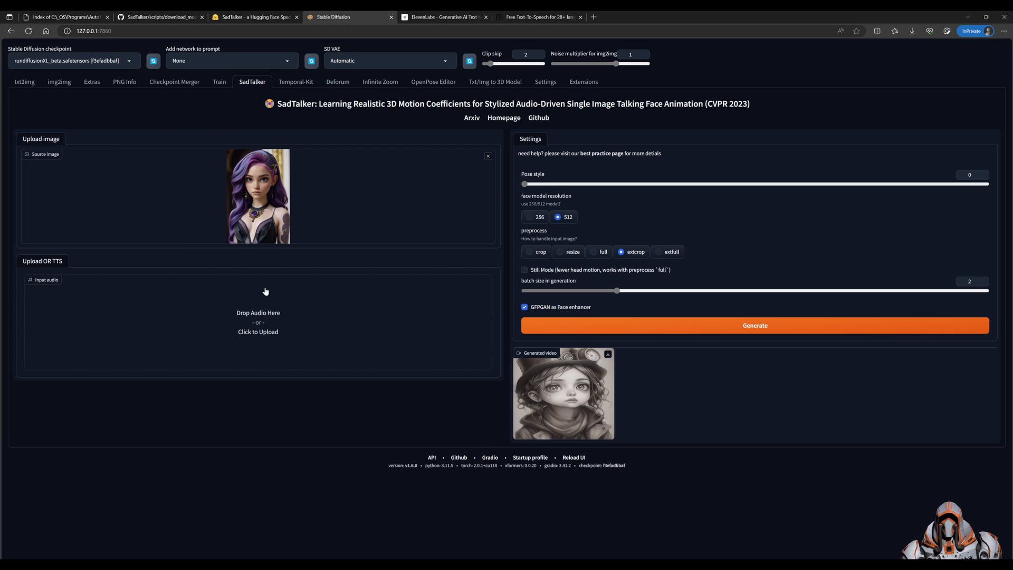
drag(258, 322, 308, 322)
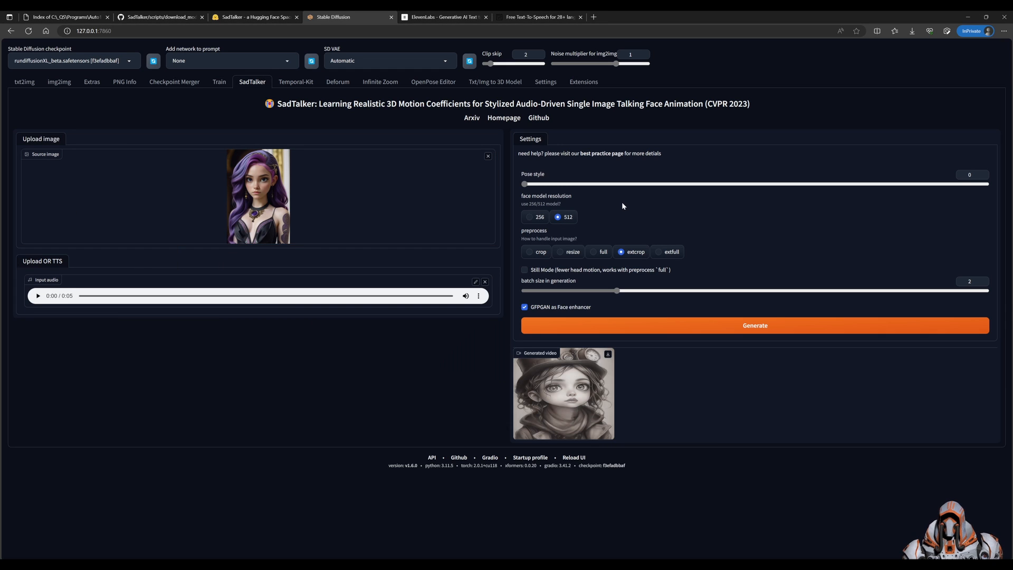
Set the pose style to 10, then generate the purple-haired woman's talking video and play it.
drag(542, 190, 624, 185)
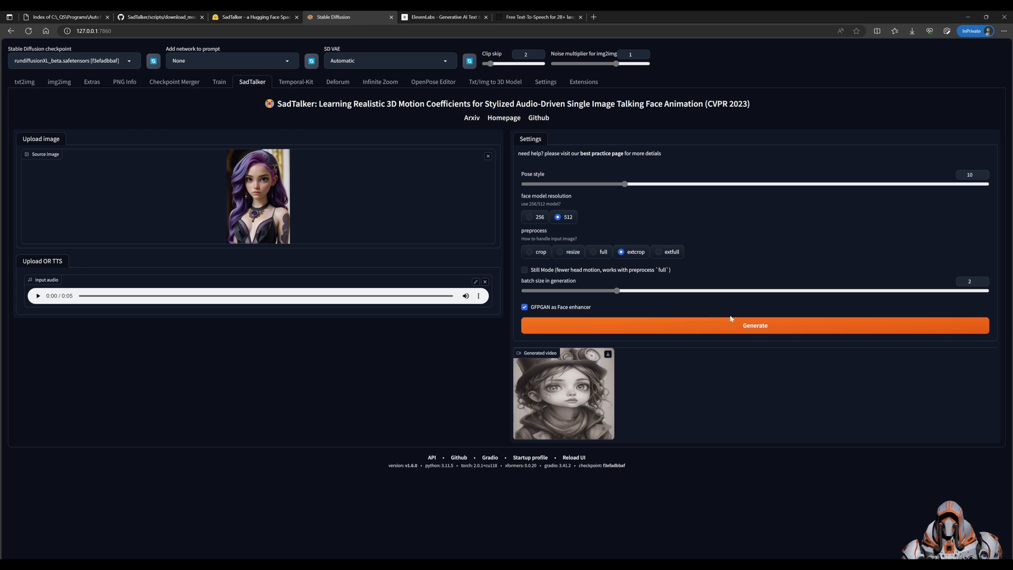
click(740, 328)
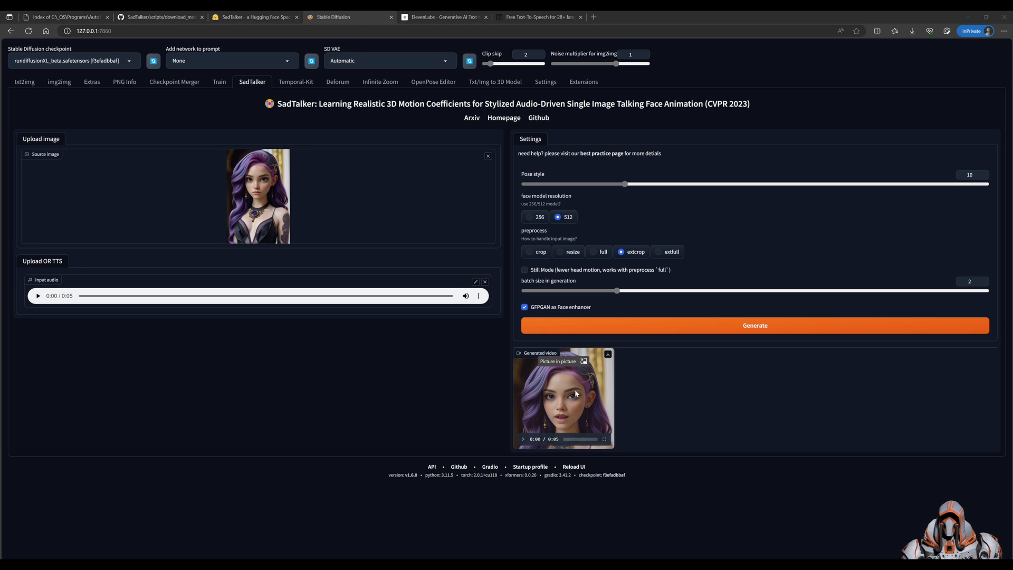
click(522, 439)
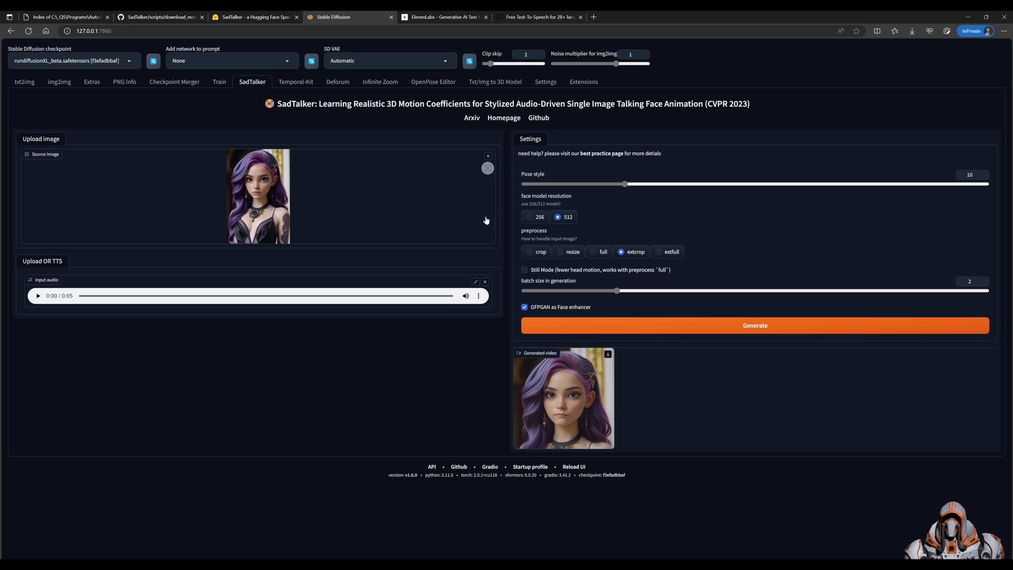
Replace the source image with the blonde woman in the blue dress and the input audio with the 8-second clip.
click(488, 156)
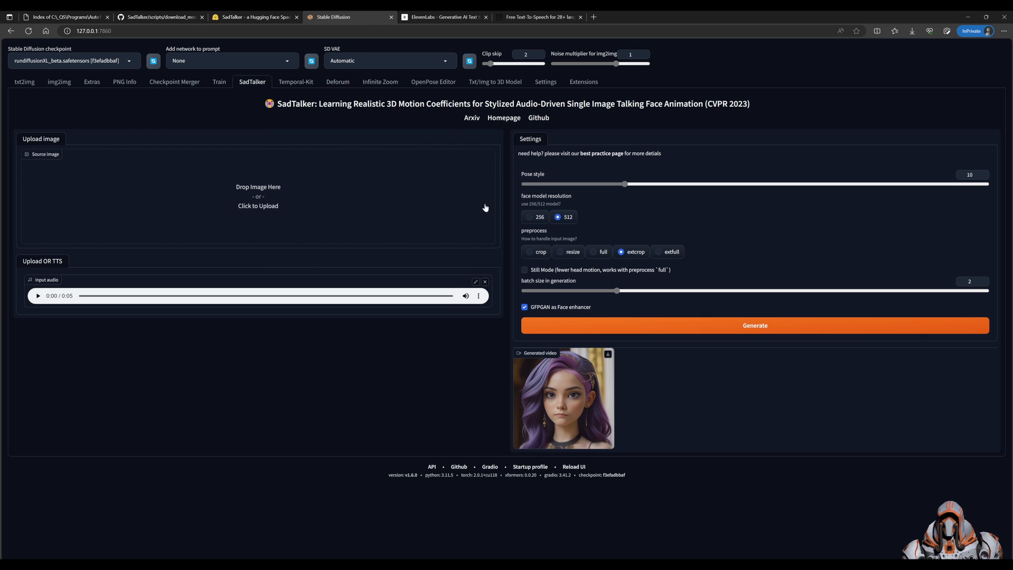
click(485, 282)
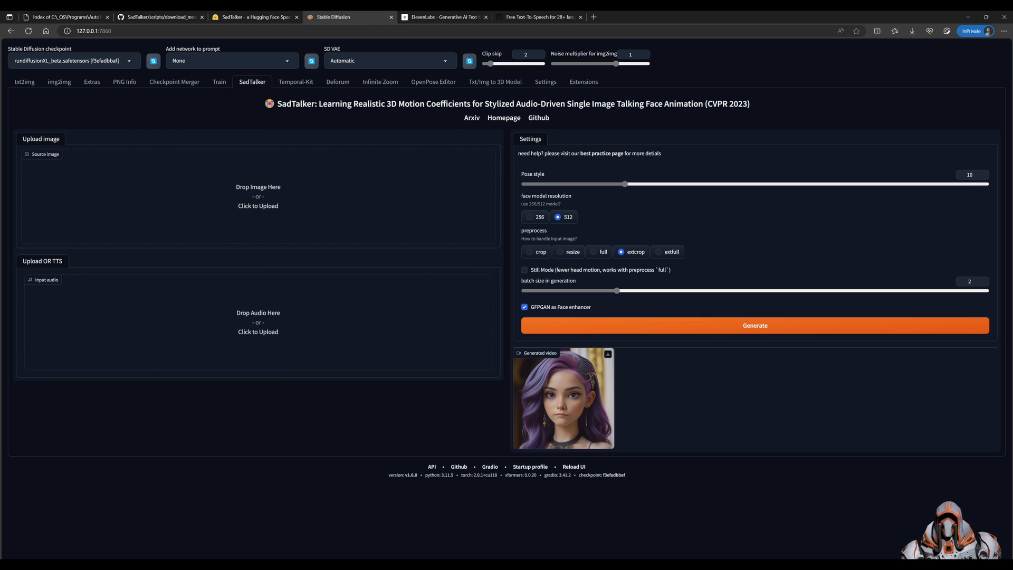
drag(311, 203, 323, 228)
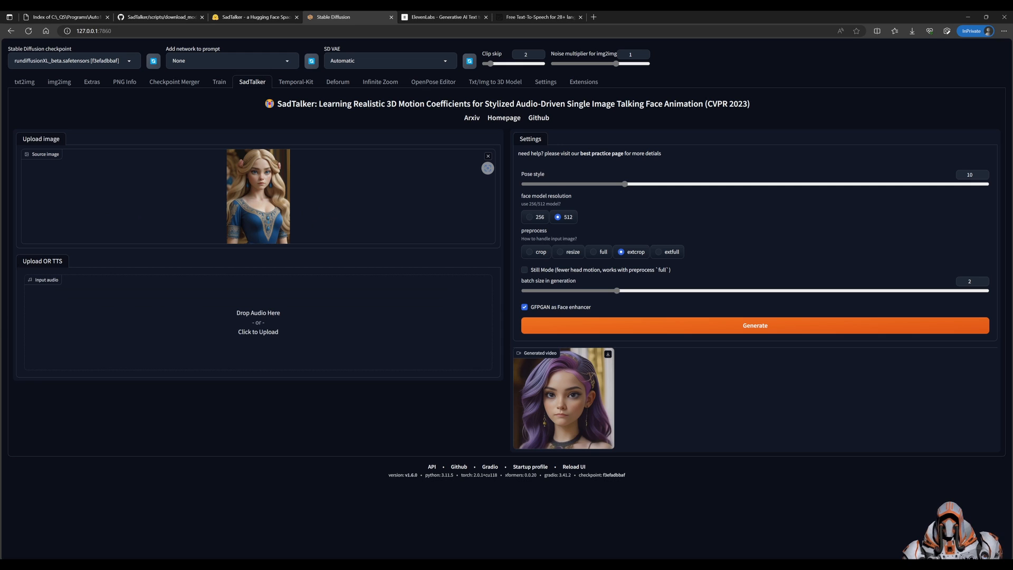
drag(214, 327, 258, 325)
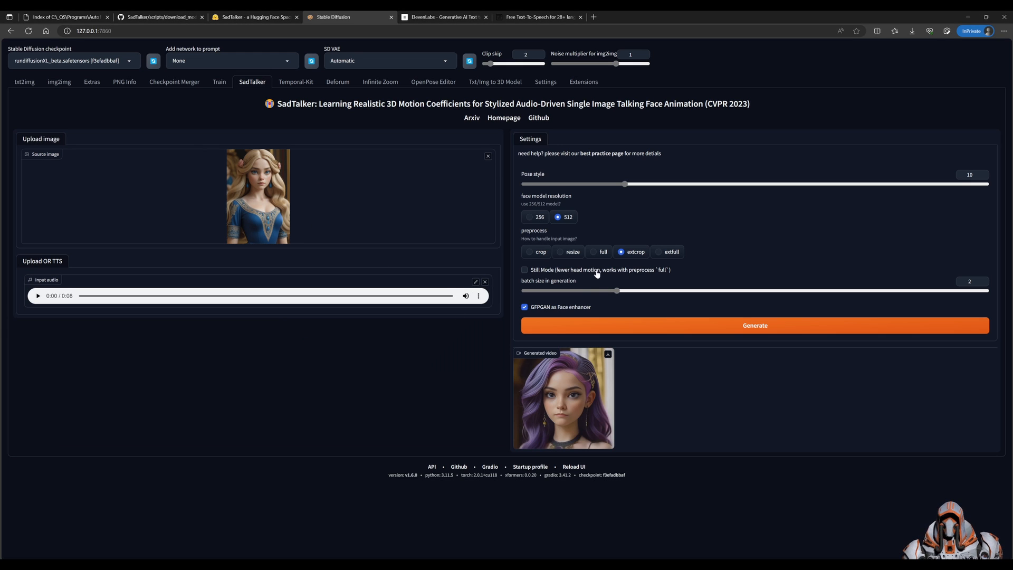
Enable Still Mode and set the pose style to 20, then generate the blonde woman's talking video and play it.
click(524, 269)
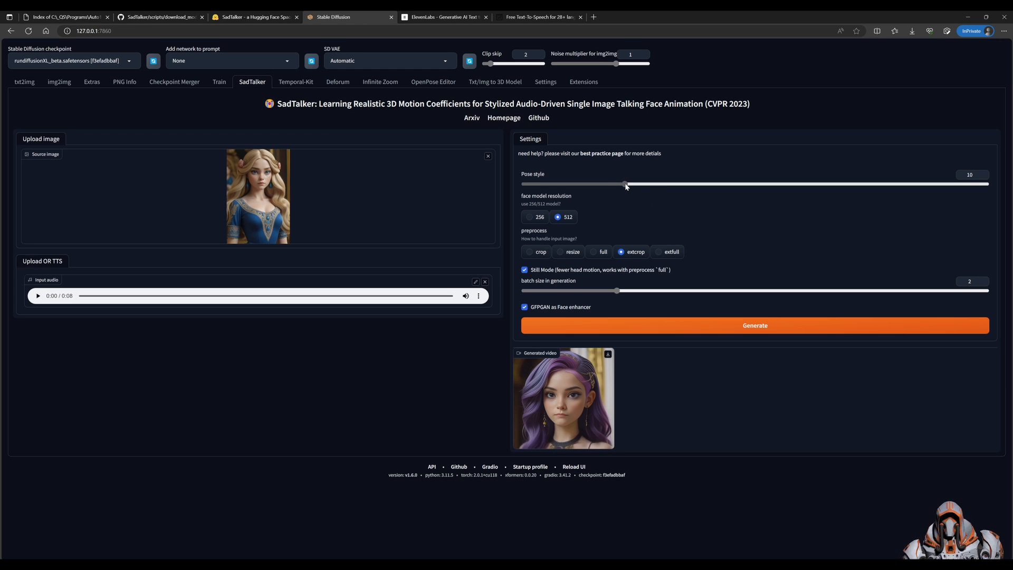
drag(625, 185, 725, 185)
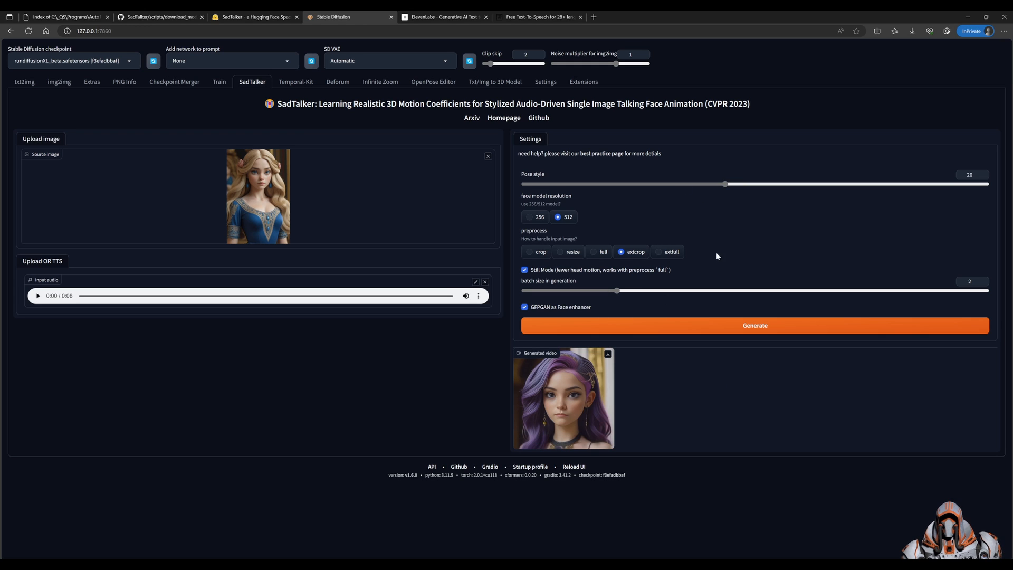
click(712, 329)
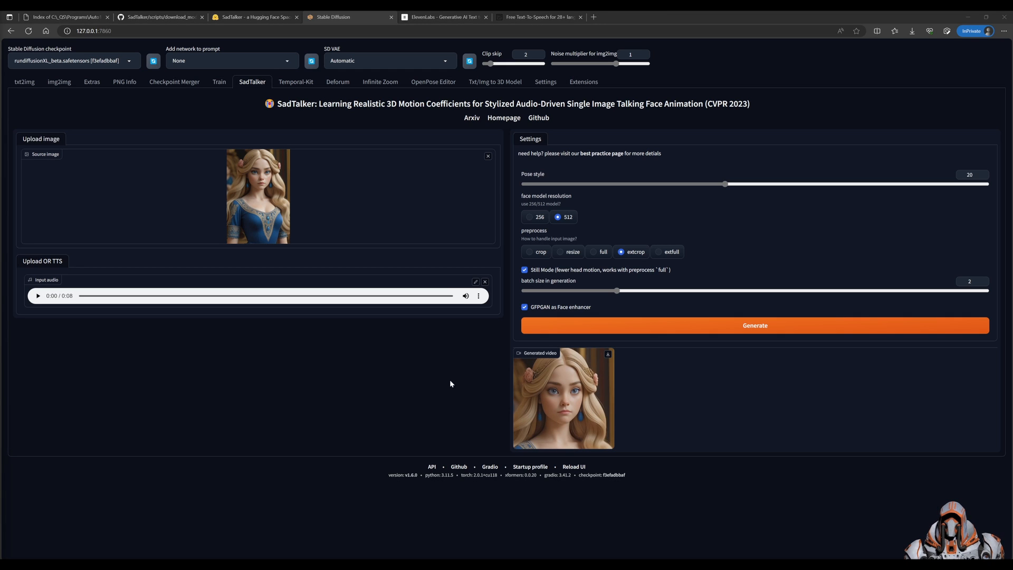
click(523, 443)
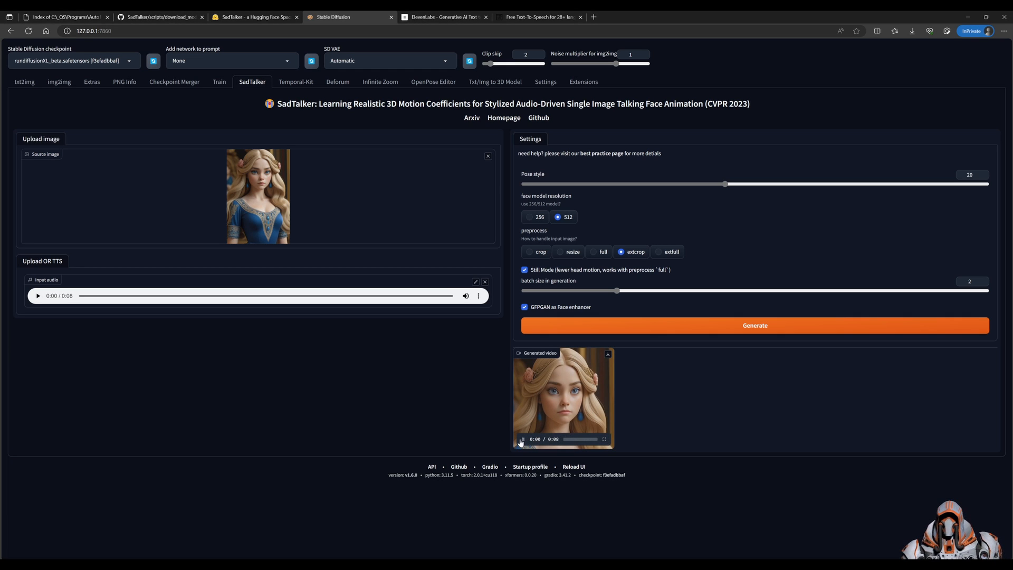